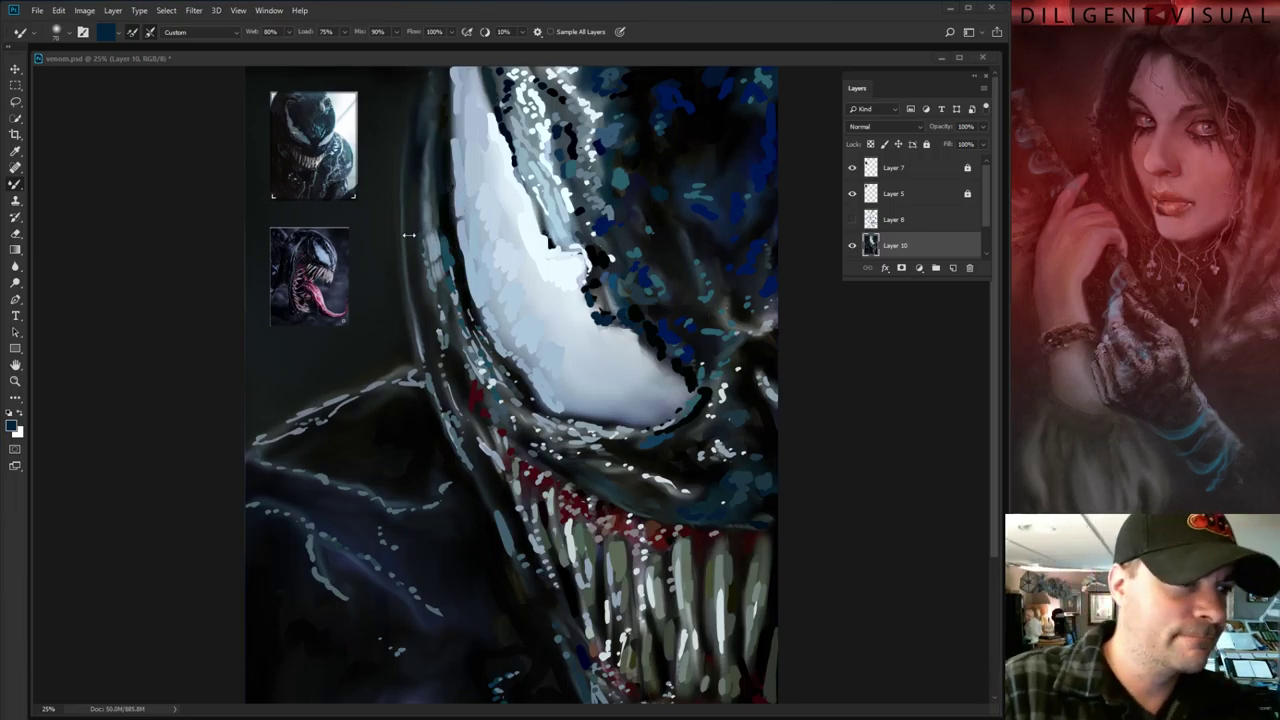
Blend the pale strokes along the eye's outer edge and the teal and white strokes on the skin folds beside it with the Mixer Brush
left_click(483, 62)
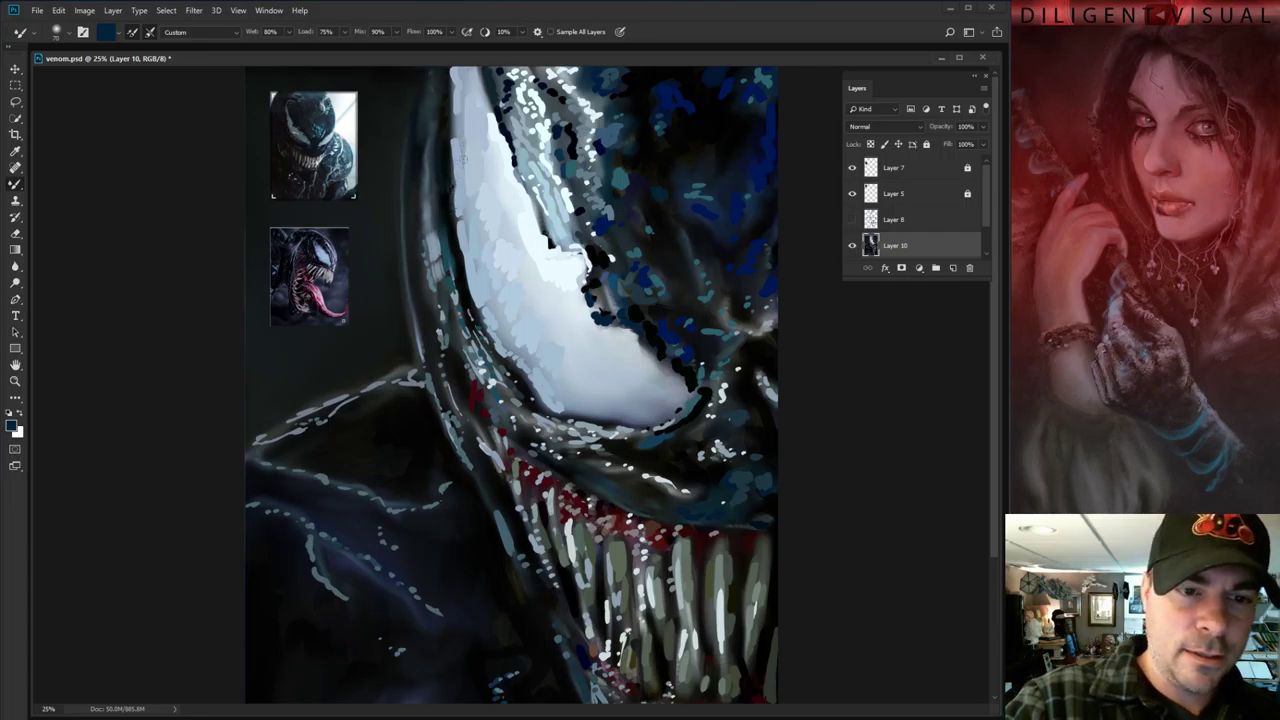
left_click_drag(457, 158, 461, 86)
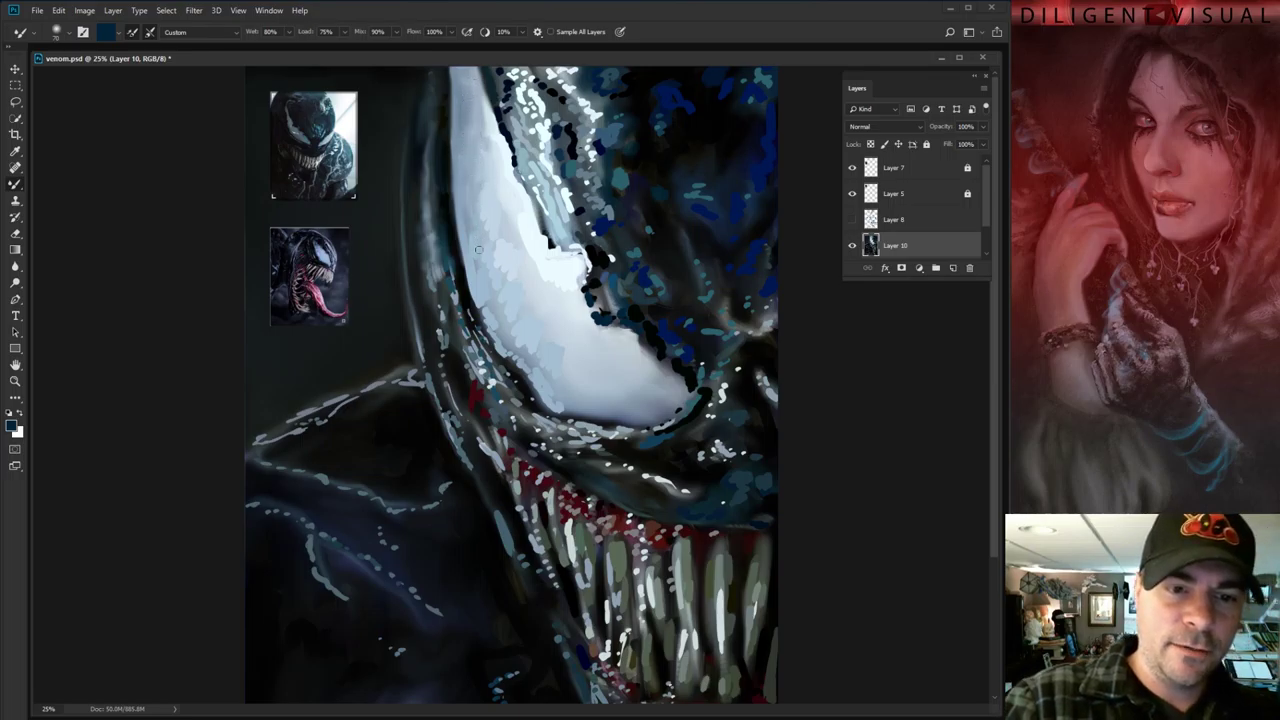
left_click(15, 382)
left_click_drag(455, 318, 590, 378)
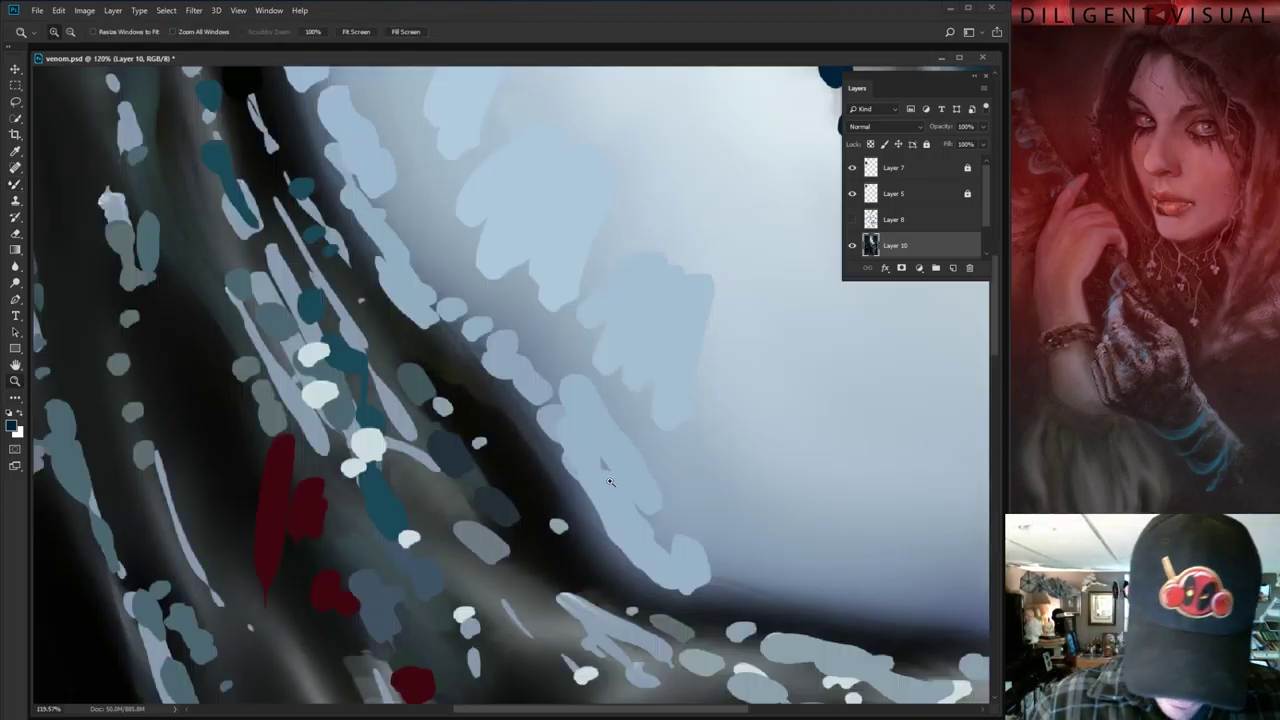
left_click(615, 488, "alt")
left_click(615, 488, "alt")
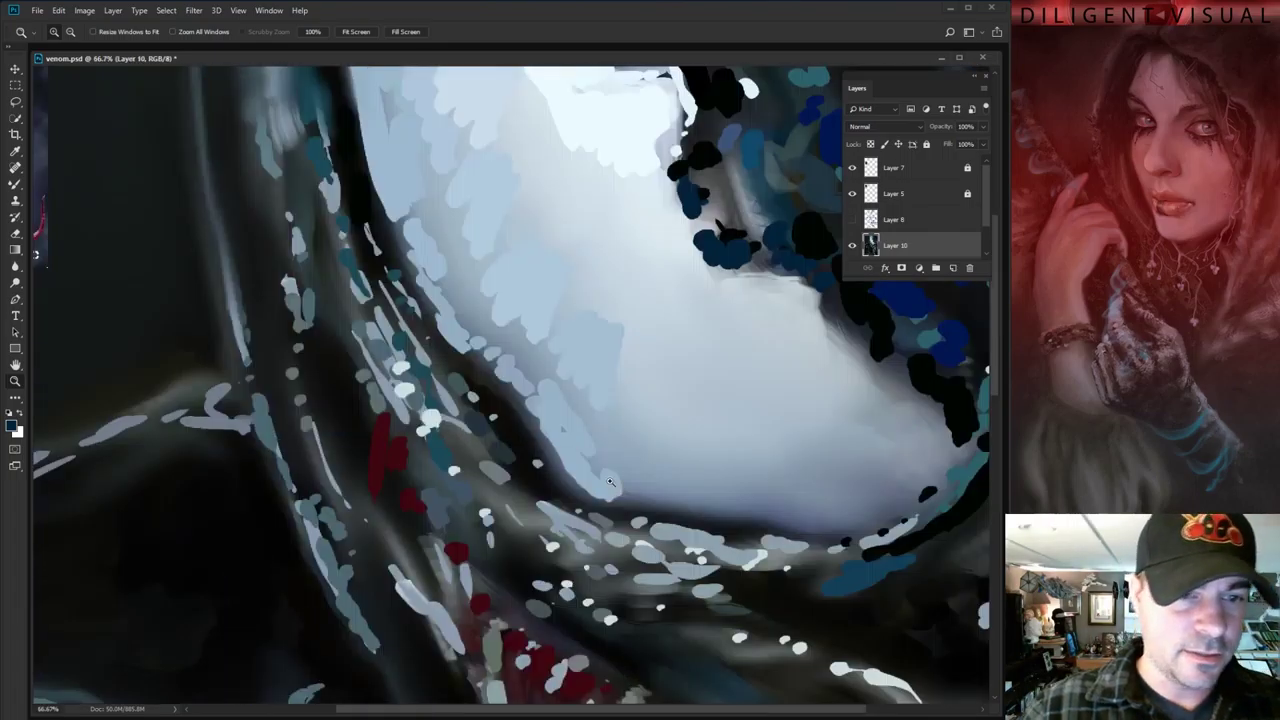
left_click(15, 184)
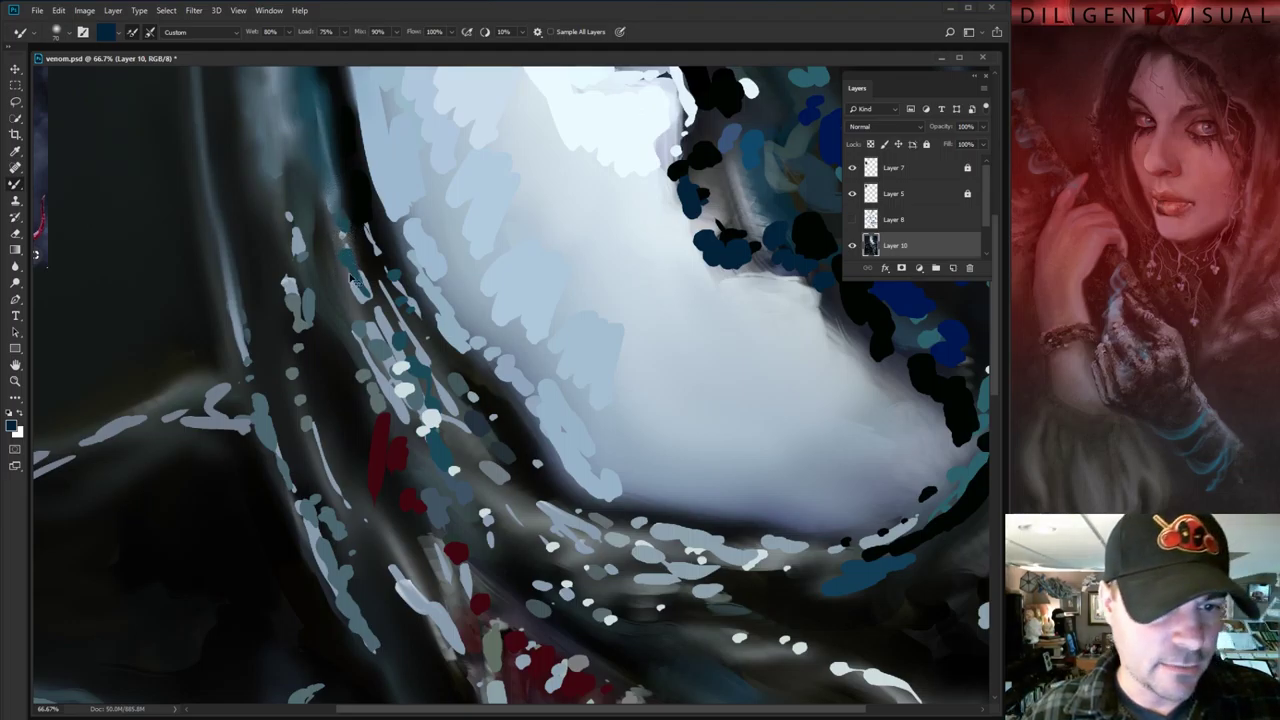
key("ctrl+minus")
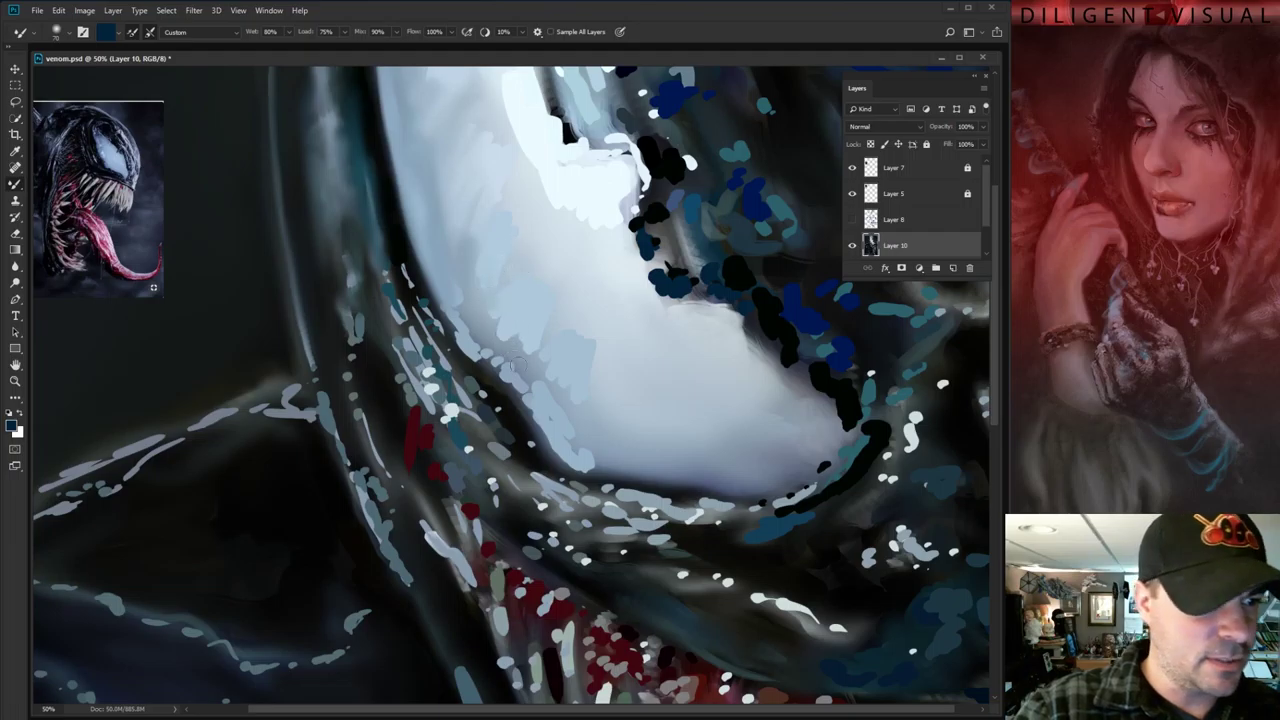
mouse_move(395, 400)
left_mouse_down()
mouse_move(470, 444)
mouse_move(490, 535)
left_mouse_up()
left_click_drag(522, 418, 534, 525)
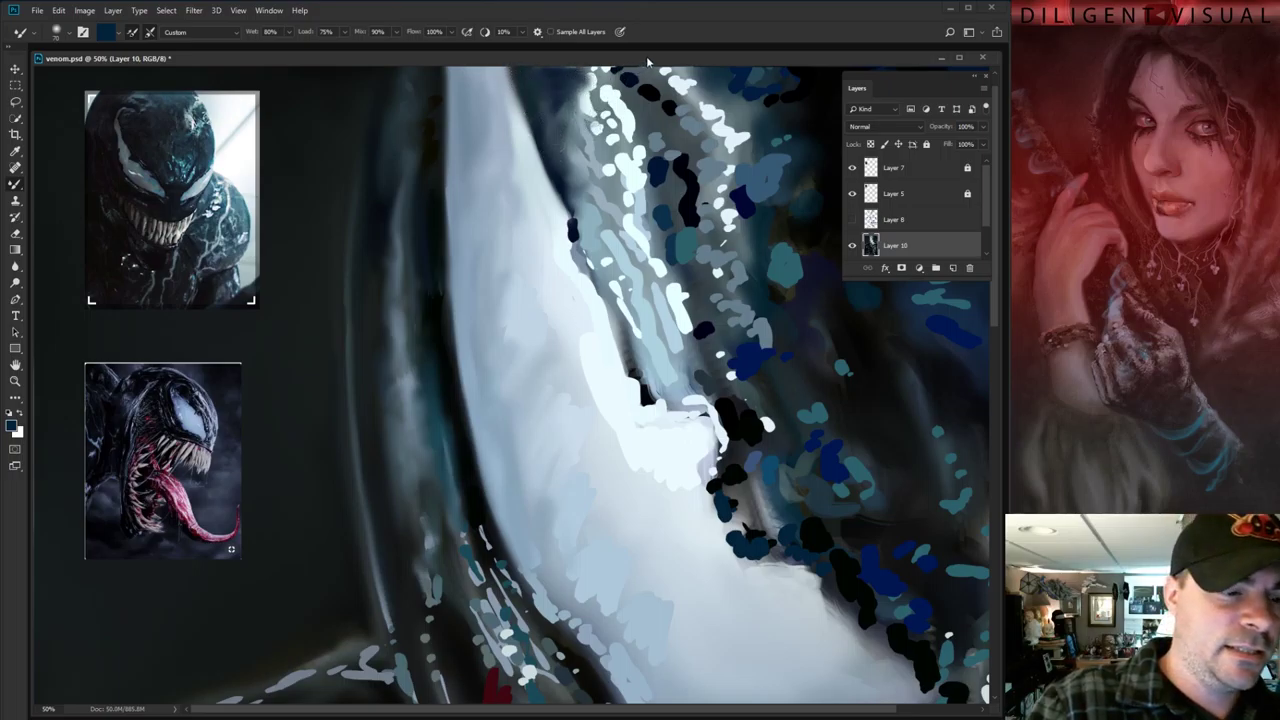
Blend the white and pale blue highlight strokes on the brow along the eye's jagged inner edge
mouse_move(610, 101)
left_mouse_down()
mouse_move(586, 100)
mouse_move(600, 138)
mouse_move(617, 117)
mouse_move(612, 90)
mouse_move(640, 125)
mouse_move(630, 170)
mouse_move(618, 145)
mouse_move(607, 171)
left_mouse_up()
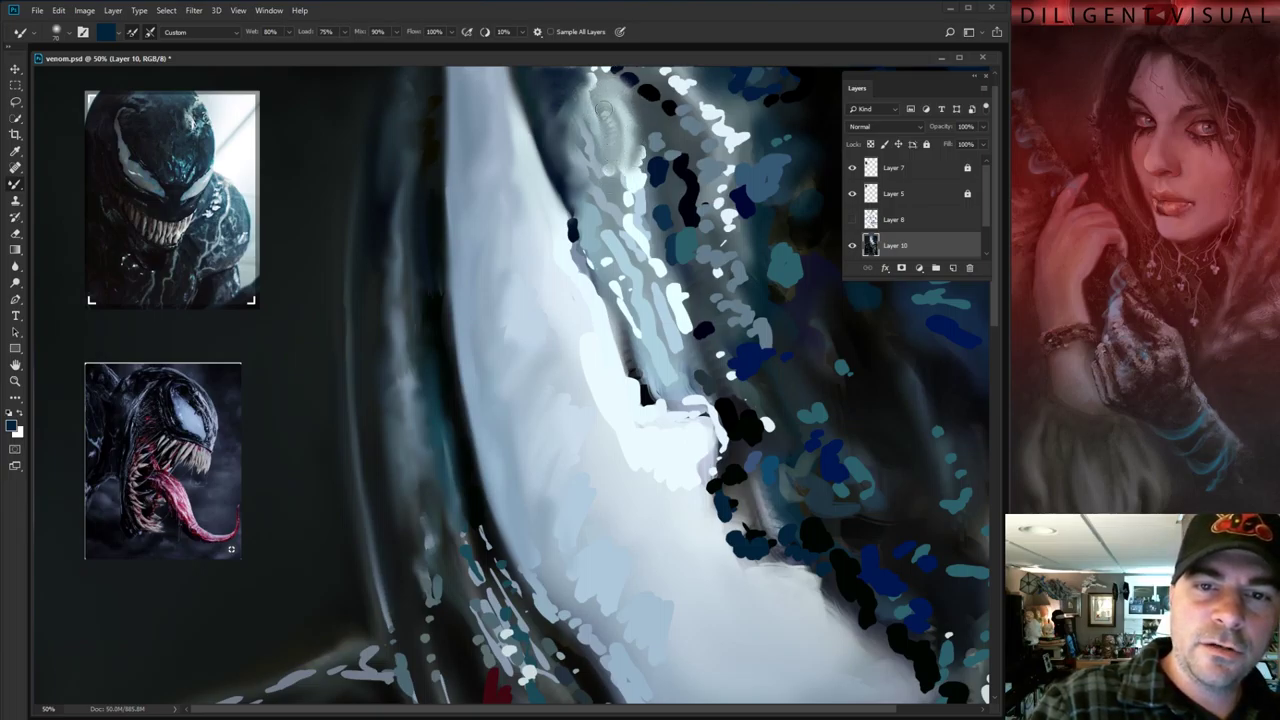
mouse_move(600, 78)
left_mouse_down()
mouse_move(528, 79)
mouse_move(518, 172)
left_mouse_up()
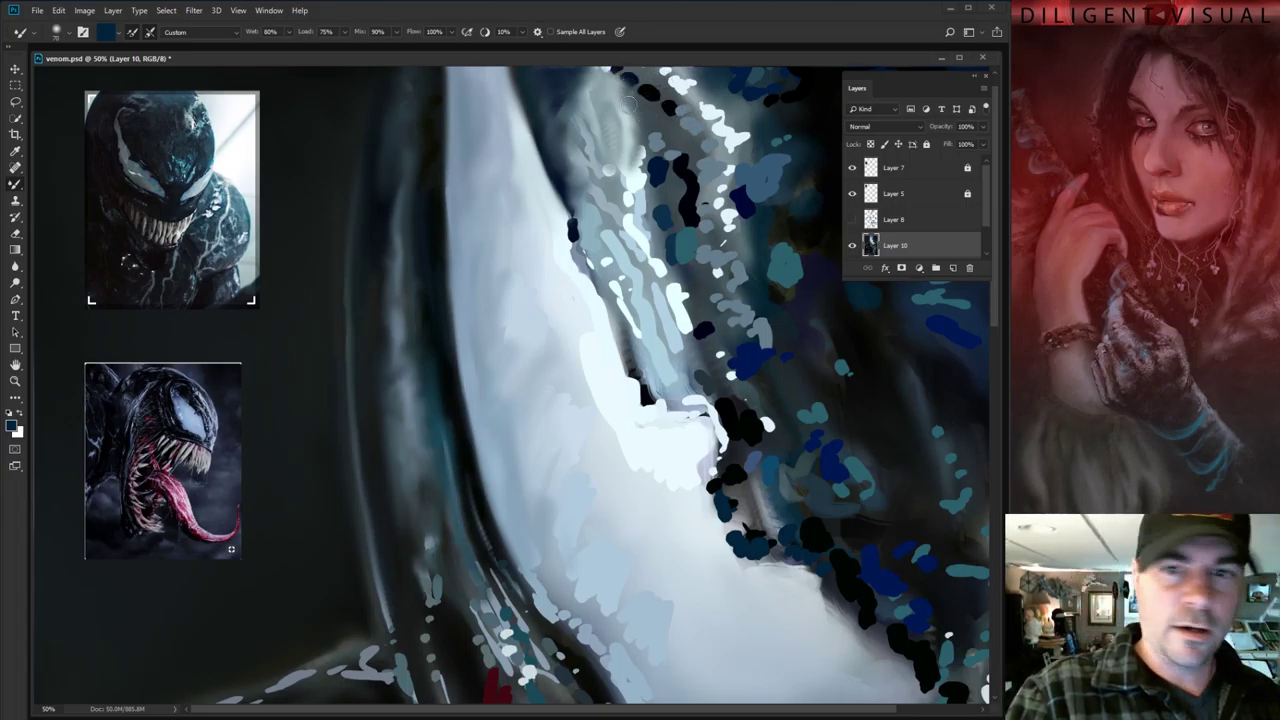
mouse_move(648, 92)
left_mouse_down()
mouse_move(648, 128)
mouse_move(645, 87)
mouse_move(634, 104)
mouse_move(672, 104)
mouse_move(666, 134)
mouse_move(674, 108)
mouse_move(692, 121)
mouse_move(661, 143)
mouse_move(638, 138)
mouse_move(643, 170)
mouse_move(627, 145)
mouse_move(626, 176)
mouse_move(605, 166)
mouse_move(621, 228)
mouse_move(657, 178)
mouse_move(604, 178)
mouse_move(616, 287)
mouse_move(551, 222)
mouse_move(581, 263)
mouse_move(566, 194)
mouse_move(590, 282)
left_mouse_up()
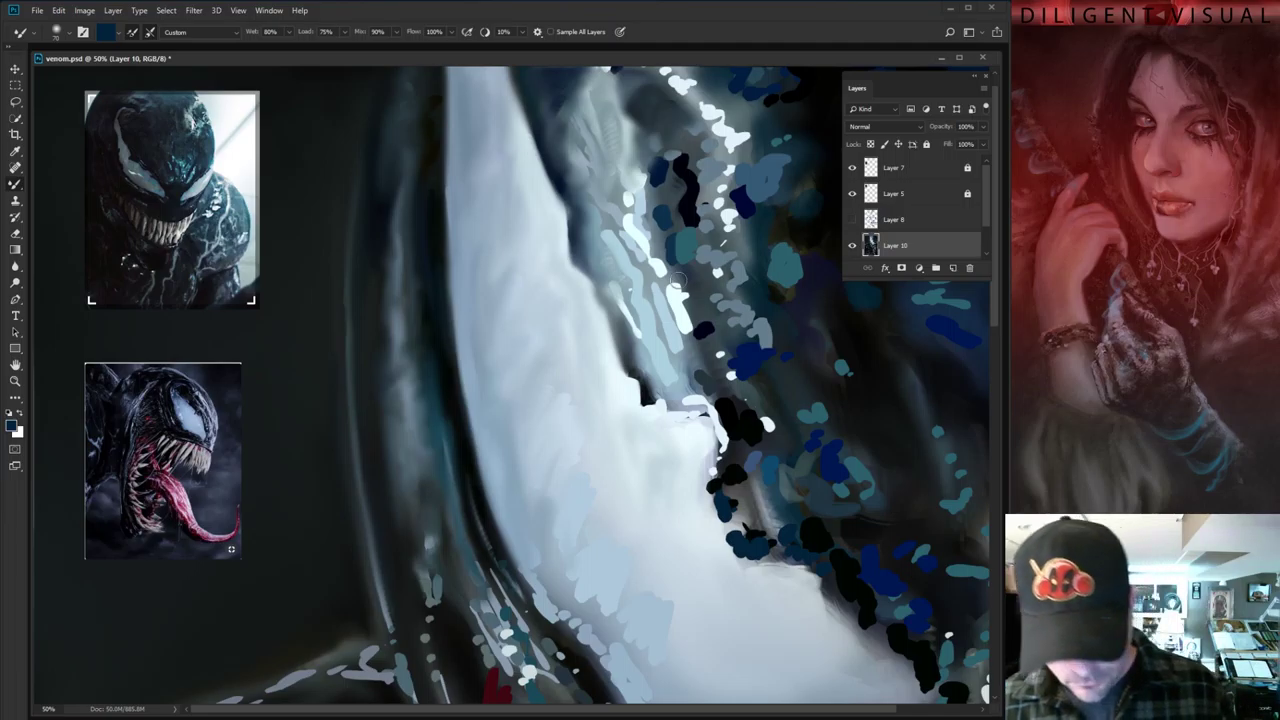
Blend the black, blue and teal strokes across the forehead and the highlight strokes around the eye's lower rim
key("ctrl+minus")
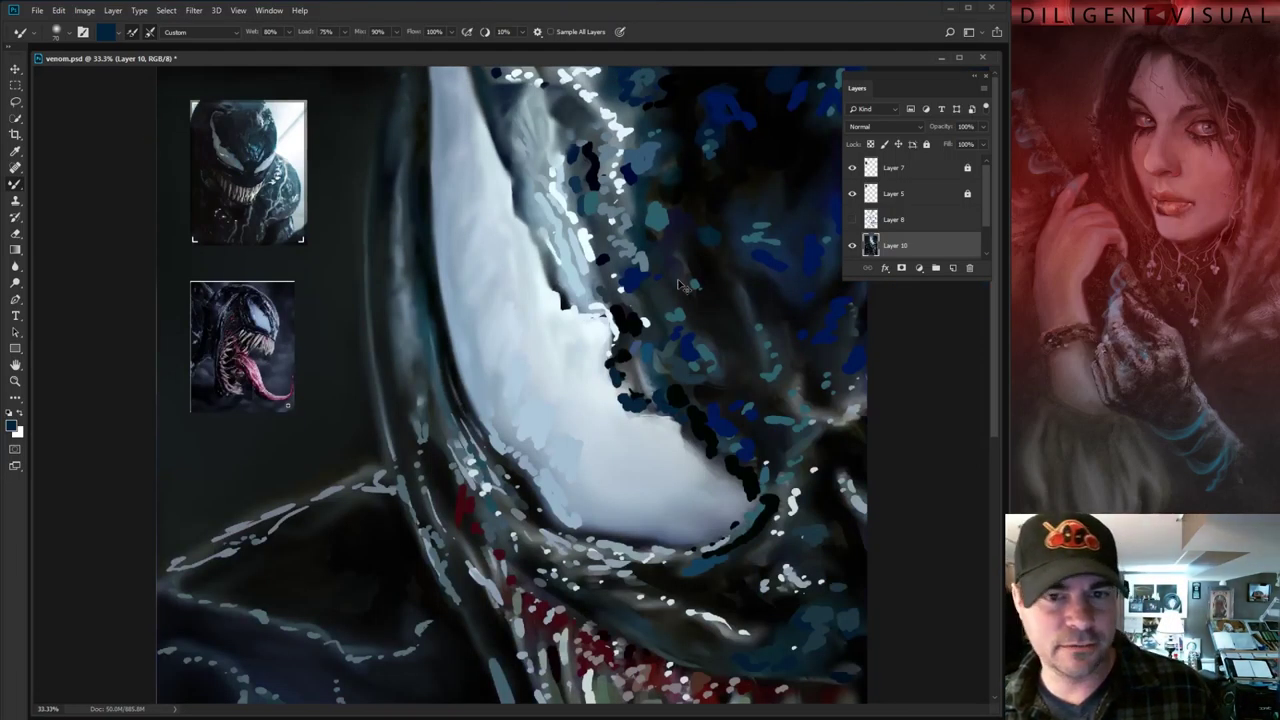
key("ctrl+minus")
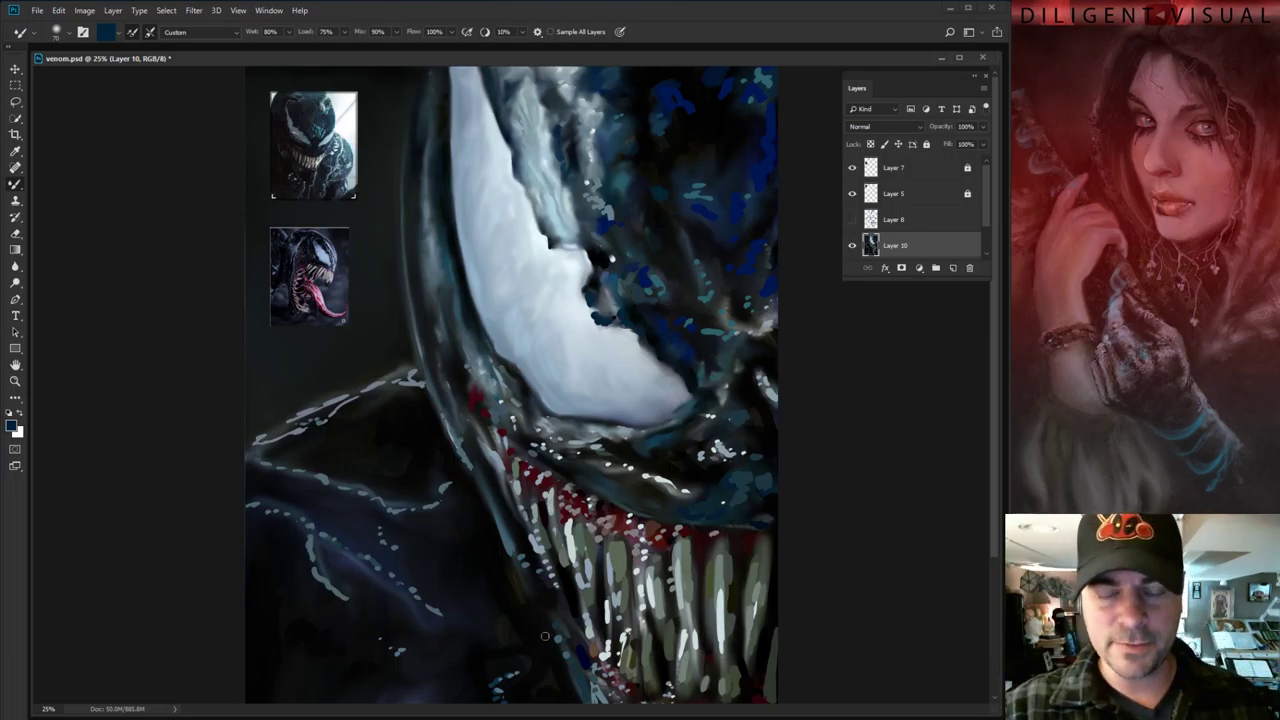
mouse_move(590, 300)
left_mouse_down()
mouse_move(601, 262)
mouse_move(618, 268)
mouse_move(621, 222)
mouse_move(618, 262)
mouse_move(626, 253)
mouse_move(603, 204)
left_mouse_up()
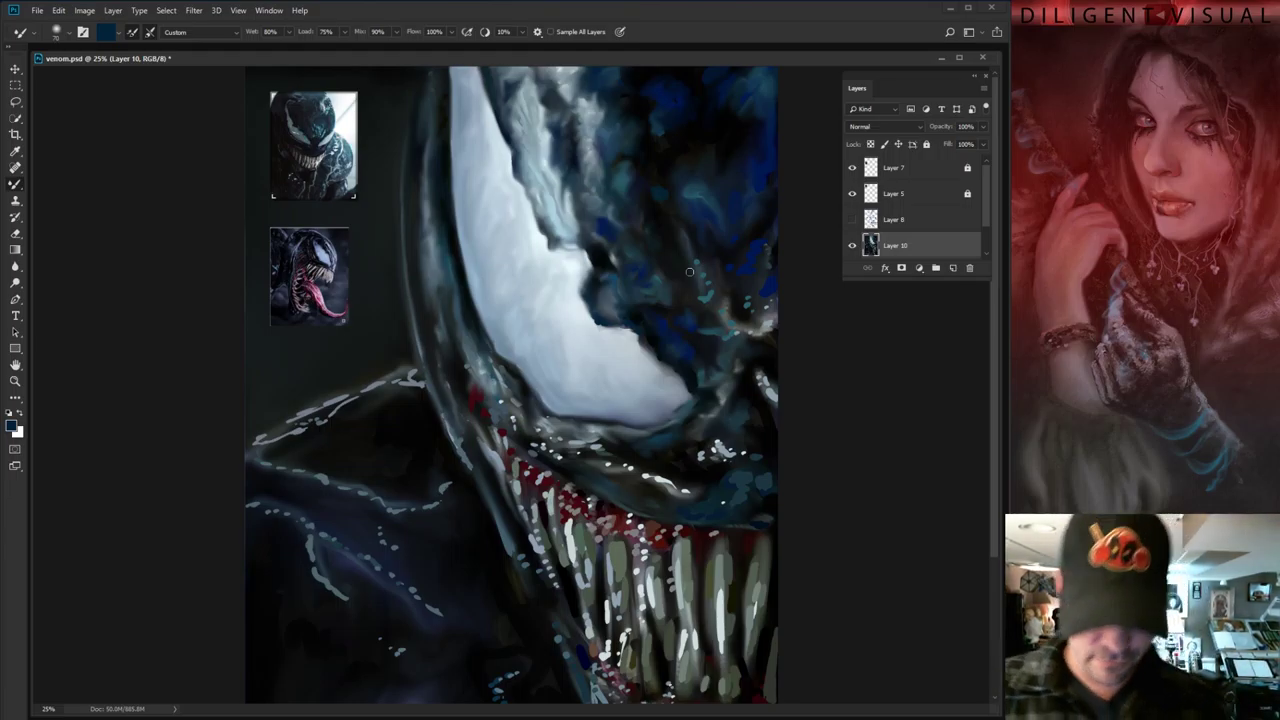
Blend the highlight strokes across the shoulder, chest and neck, and the red gum strokes at the mouth corner
key("ctrl+minus")
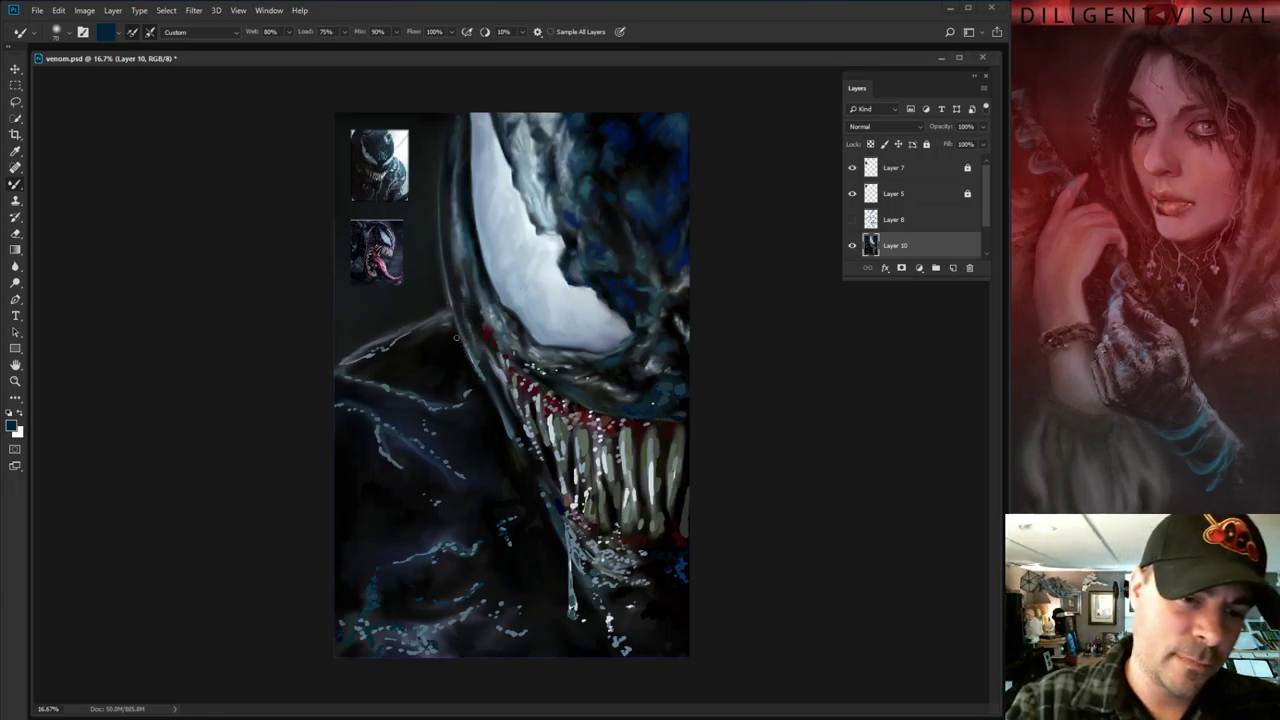
left_click_drag(466, 342, 478, 366)
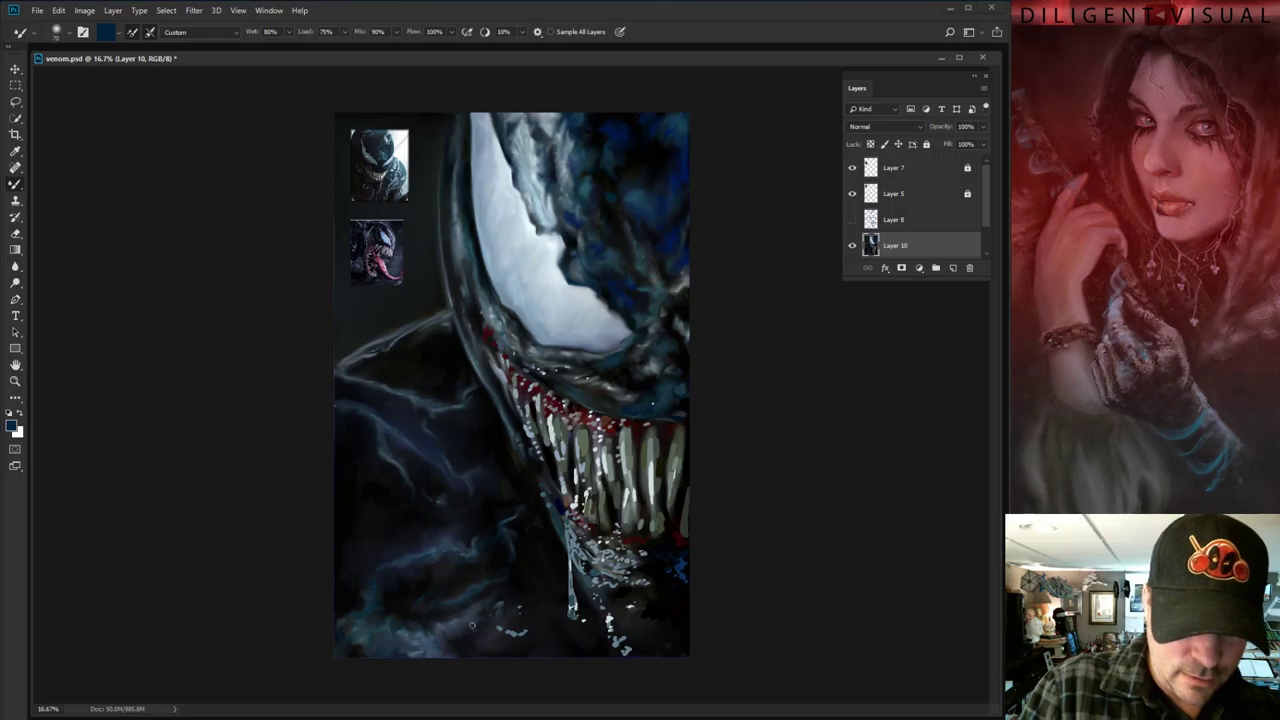
mouse_move(502, 606)
left_mouse_down()
mouse_move(508, 626)
mouse_move(518, 608)
mouse_move(500, 636)
mouse_move(538, 640)
mouse_move(518, 594)
left_mouse_up()
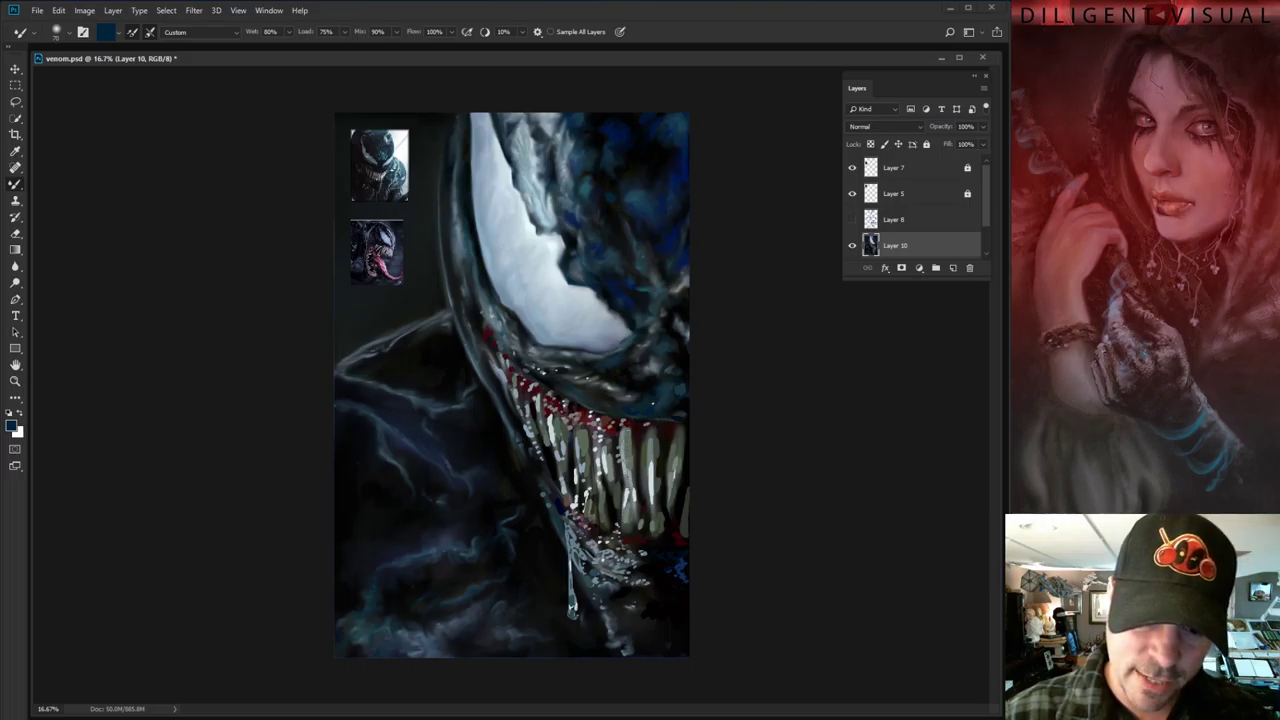
left_click_drag(632, 442, 634, 458)
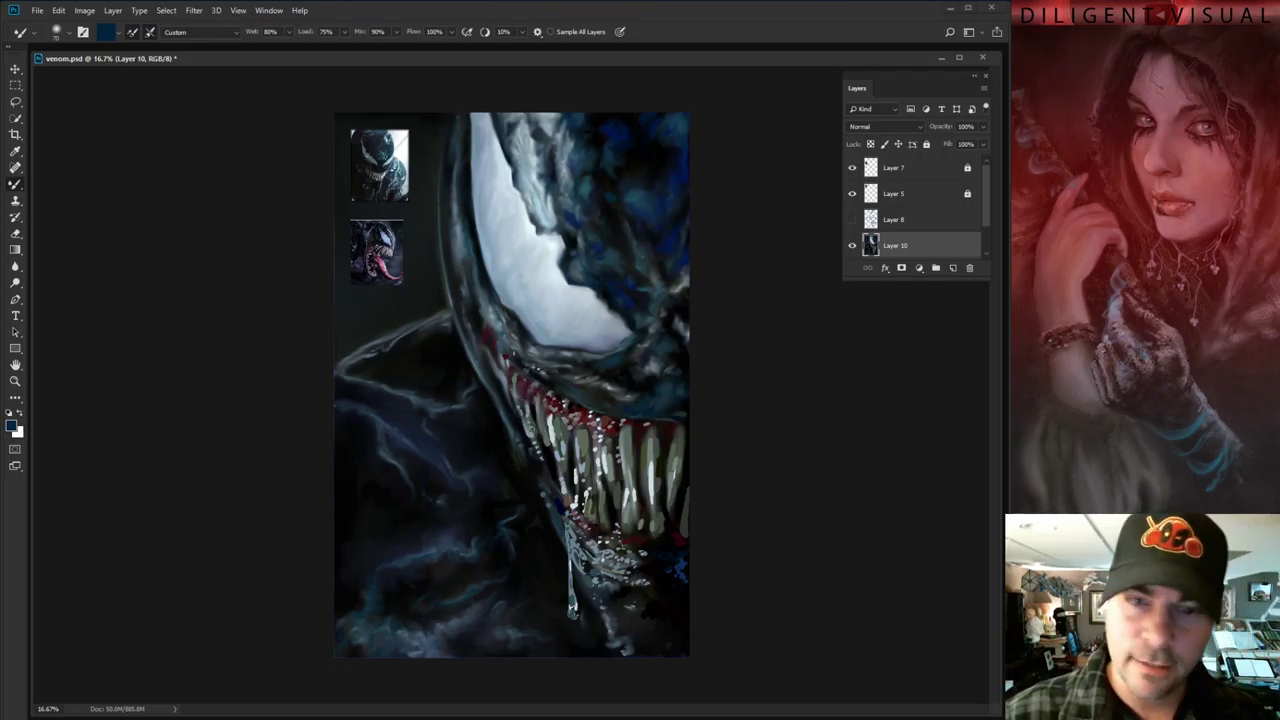
Hide the two reference images on Layer 7 and Layer 5
left_click(852, 168)
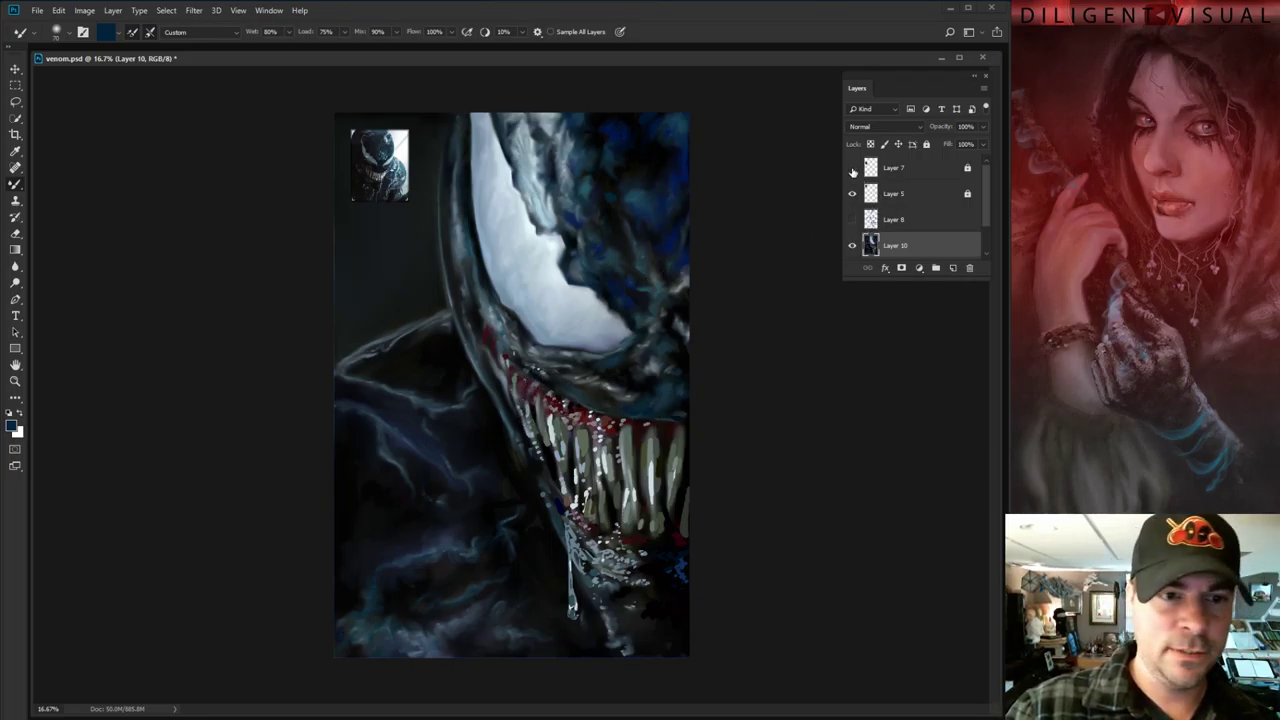
left_click(852, 168)
left_click(852, 168)
left_click(852, 193)
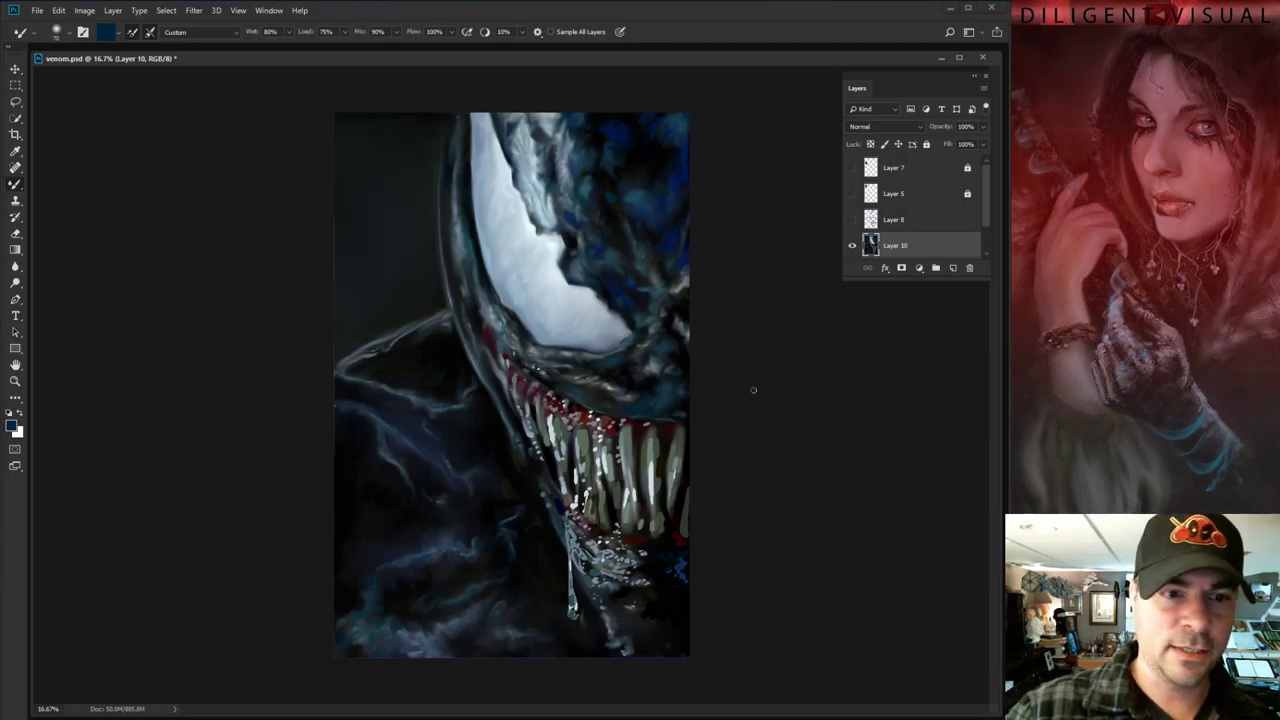
Compare the painting with and without the blue line sketch on Layer 8, leaving the sketch hidden
left_click(853, 220)
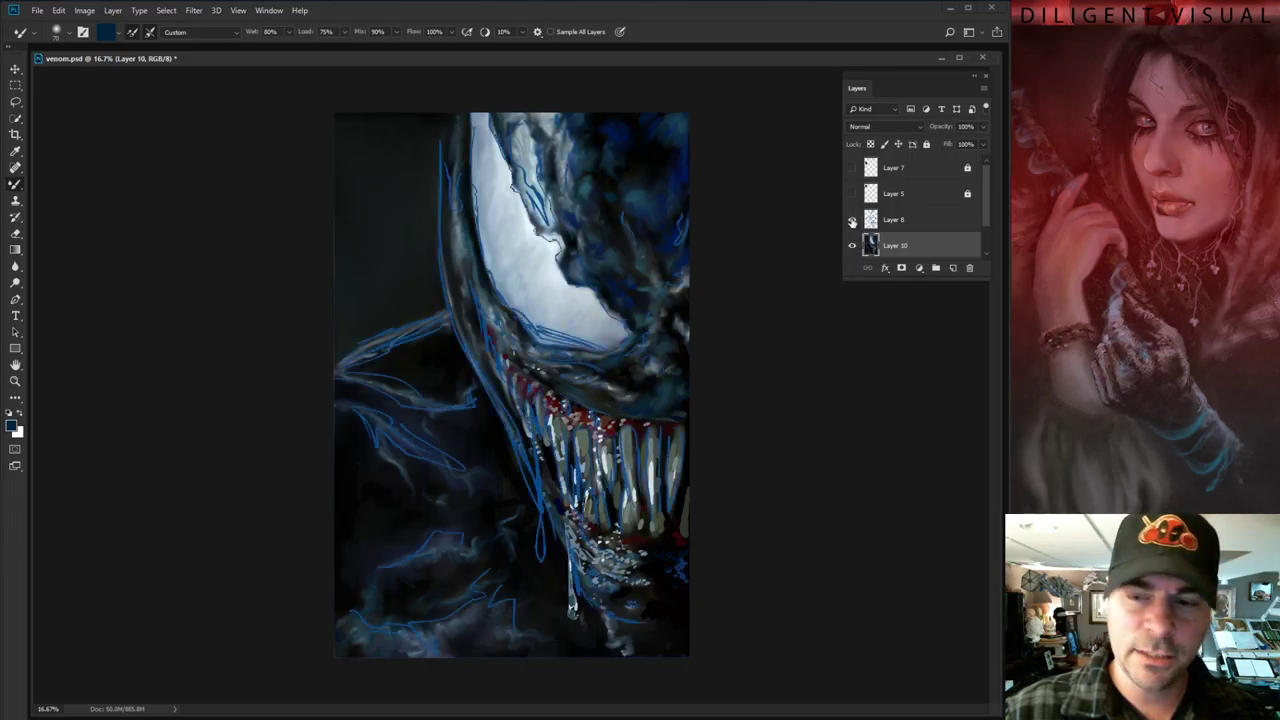
left_click(853, 220)
left_click(853, 220)
left_click(853, 220)
left_click(853, 220)
left_click(853, 220)
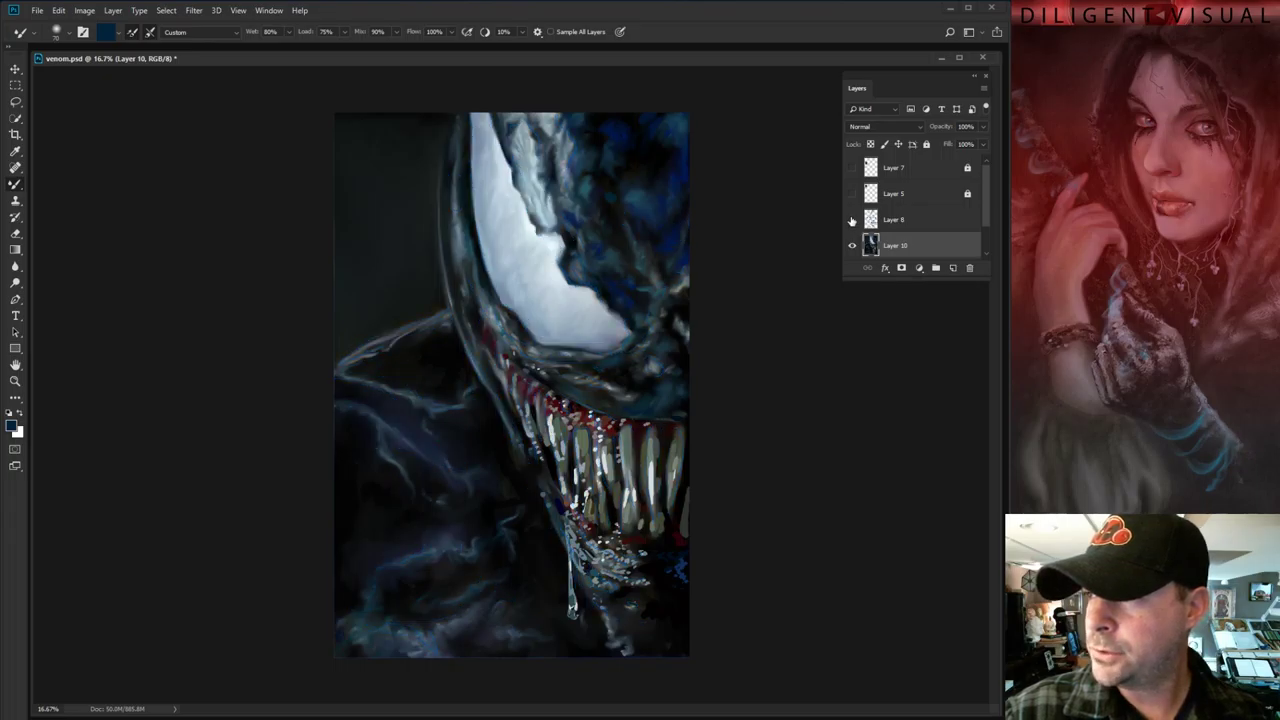
left_click(853, 220)
left_click(852, 220)
left_click(852, 220)
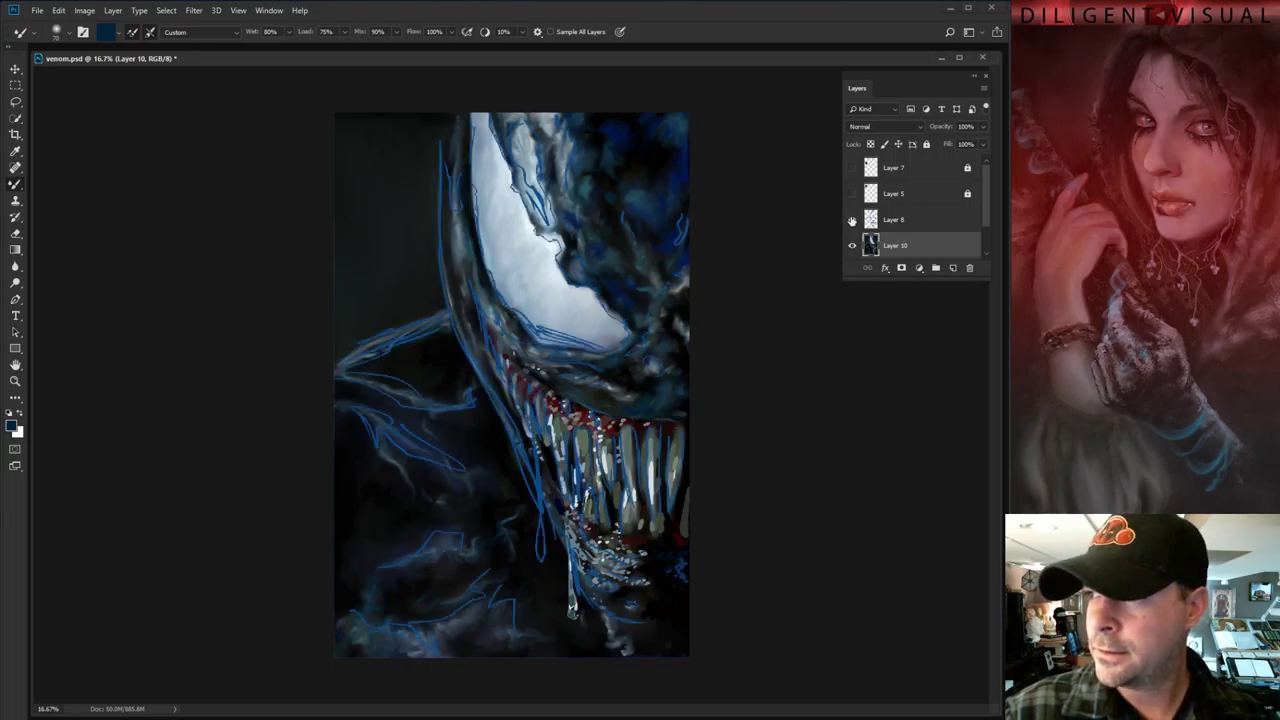
left_click(852, 220)
left_click(852, 220)
left_click(852, 220)
left_click(852, 220)
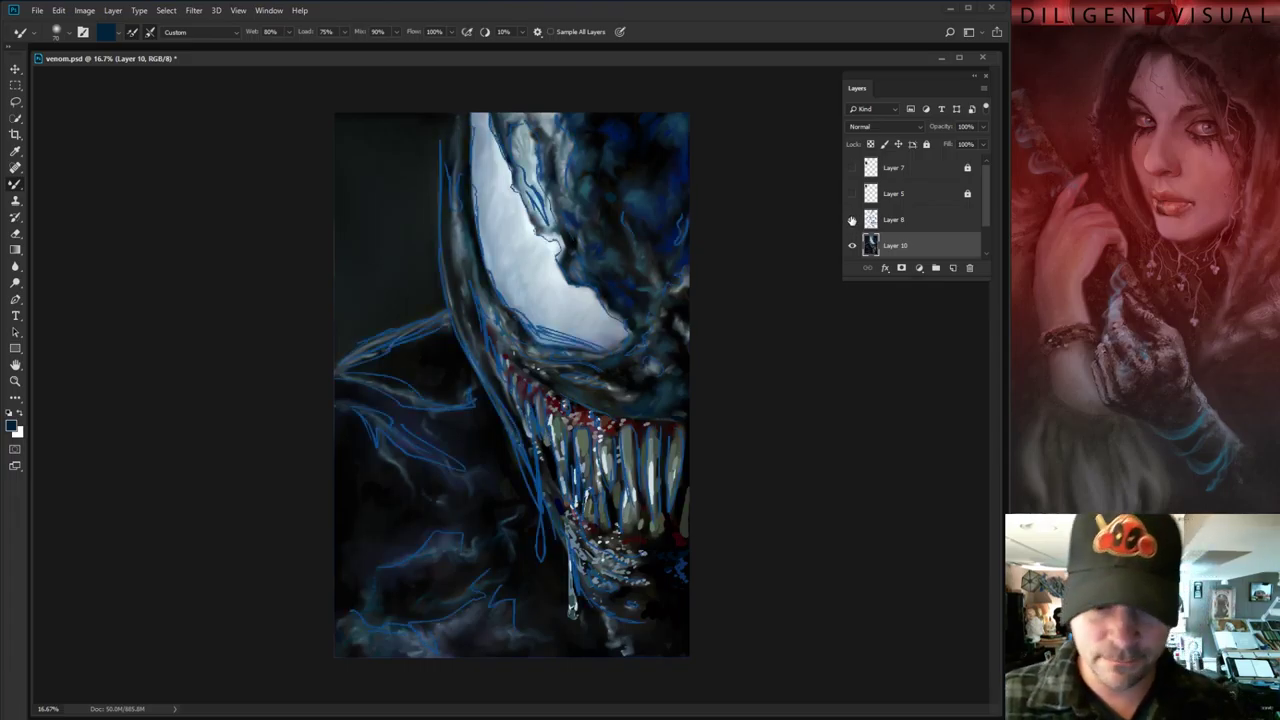
left_click(852, 220)
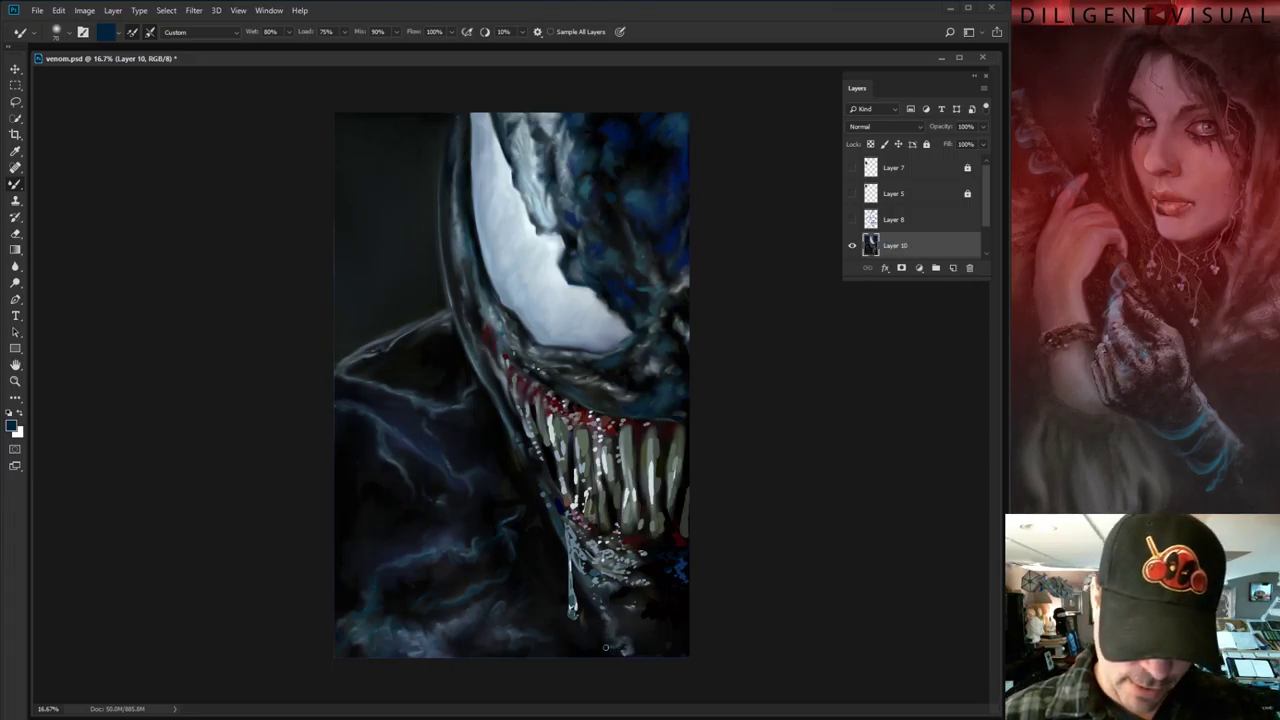
Blend the drool strand hanging from the jaw and the highlight strokes on the teeth and gums into smooth forms
left_click_drag(573, 594, 573, 612)
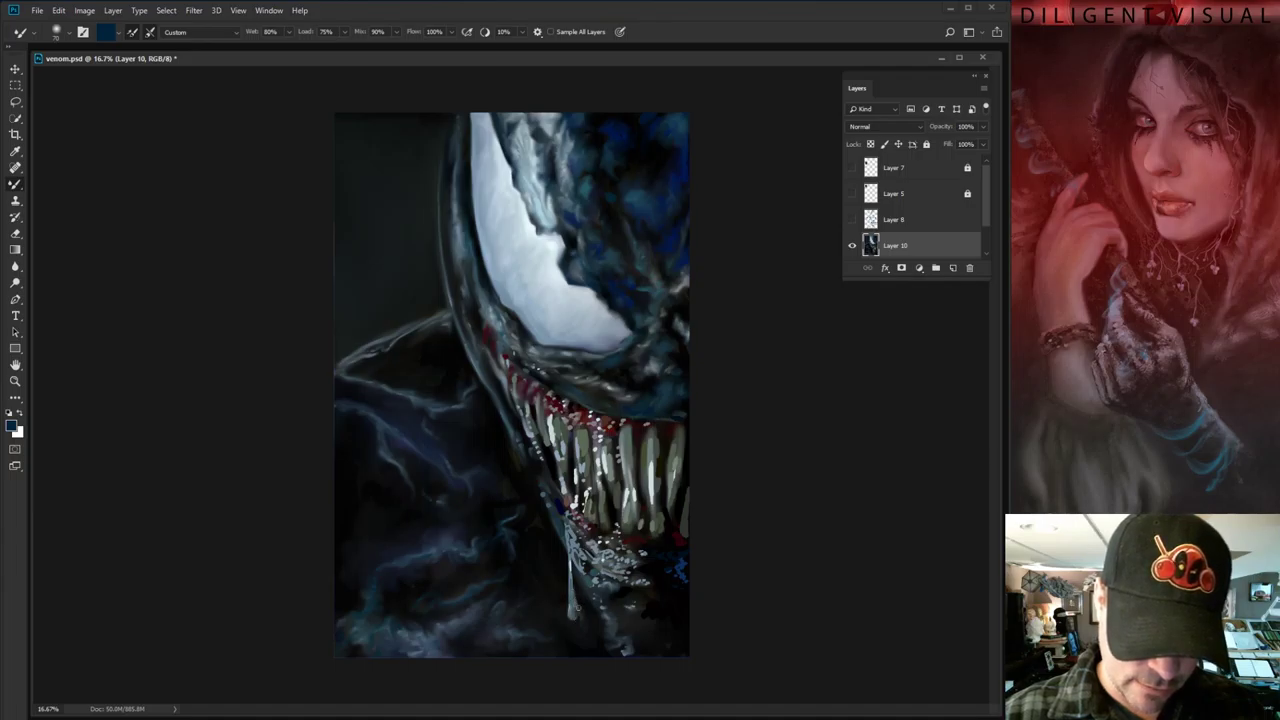
left_click_drag(572, 562, 571, 596)
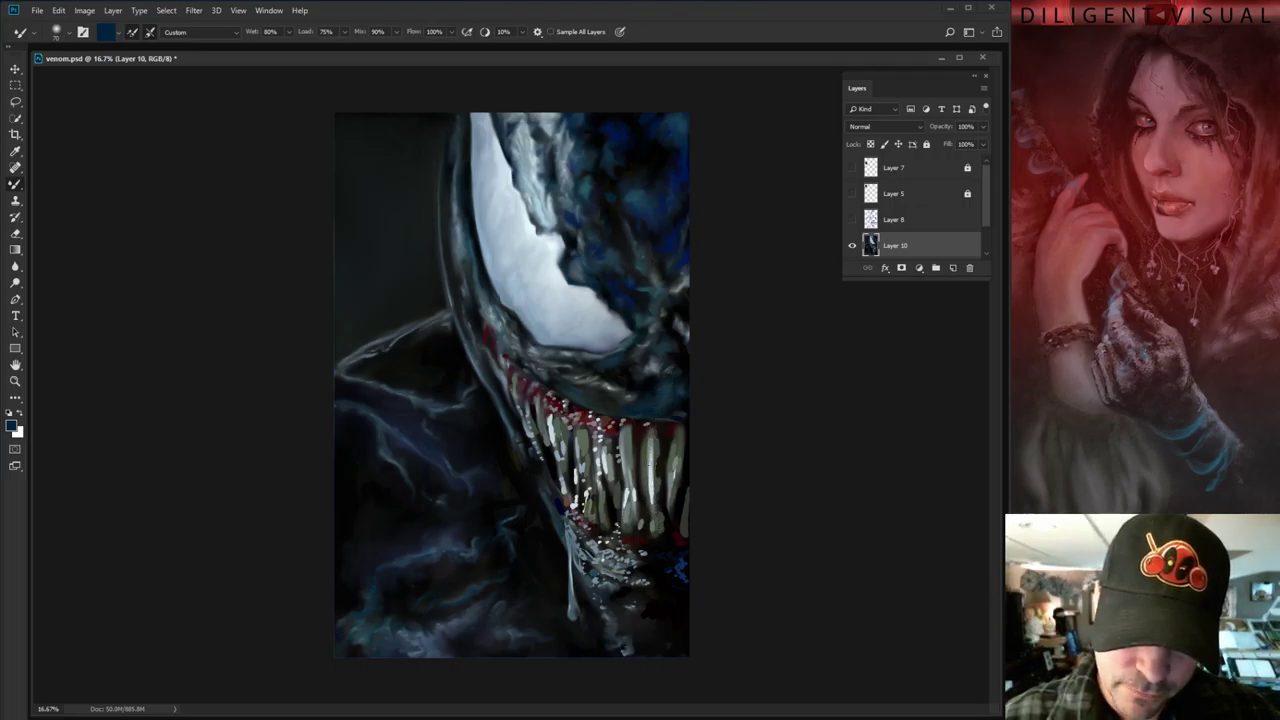
left_click_drag(648, 437, 654, 496)
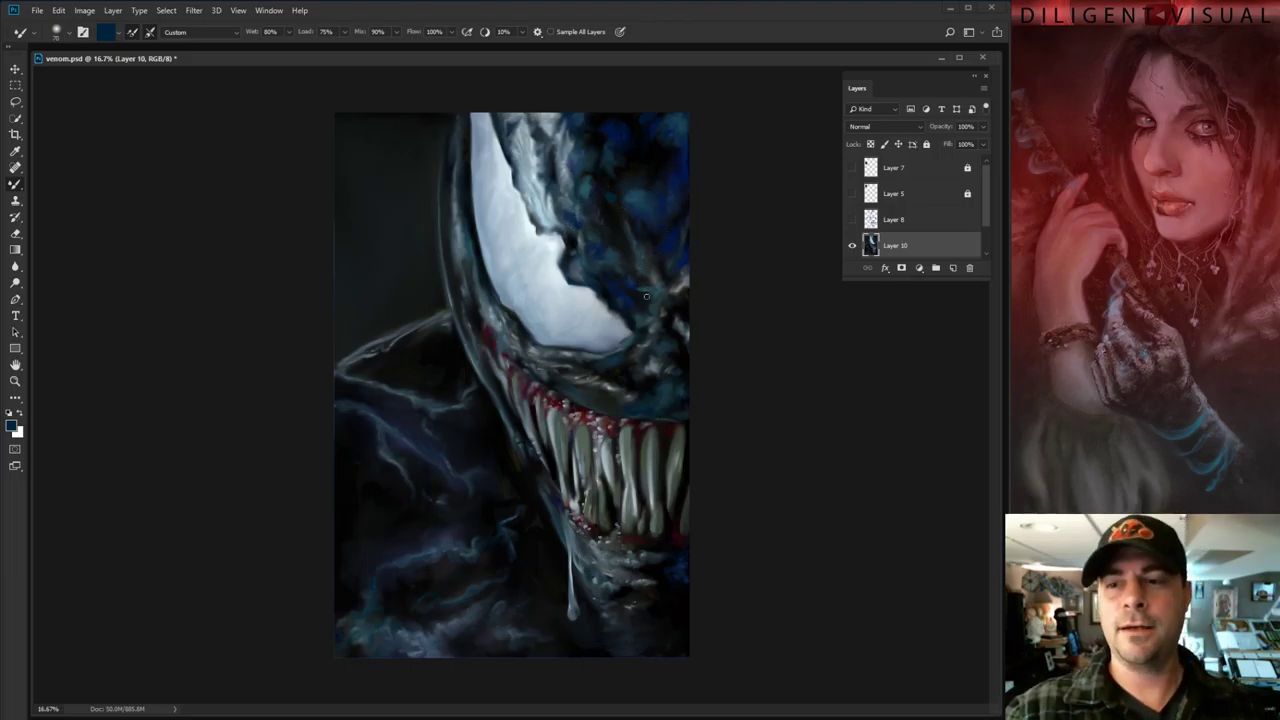
Add a new layer directly above Layer 10 and choose the textured splatter-like brush from the recent presets
left_click(953, 268)
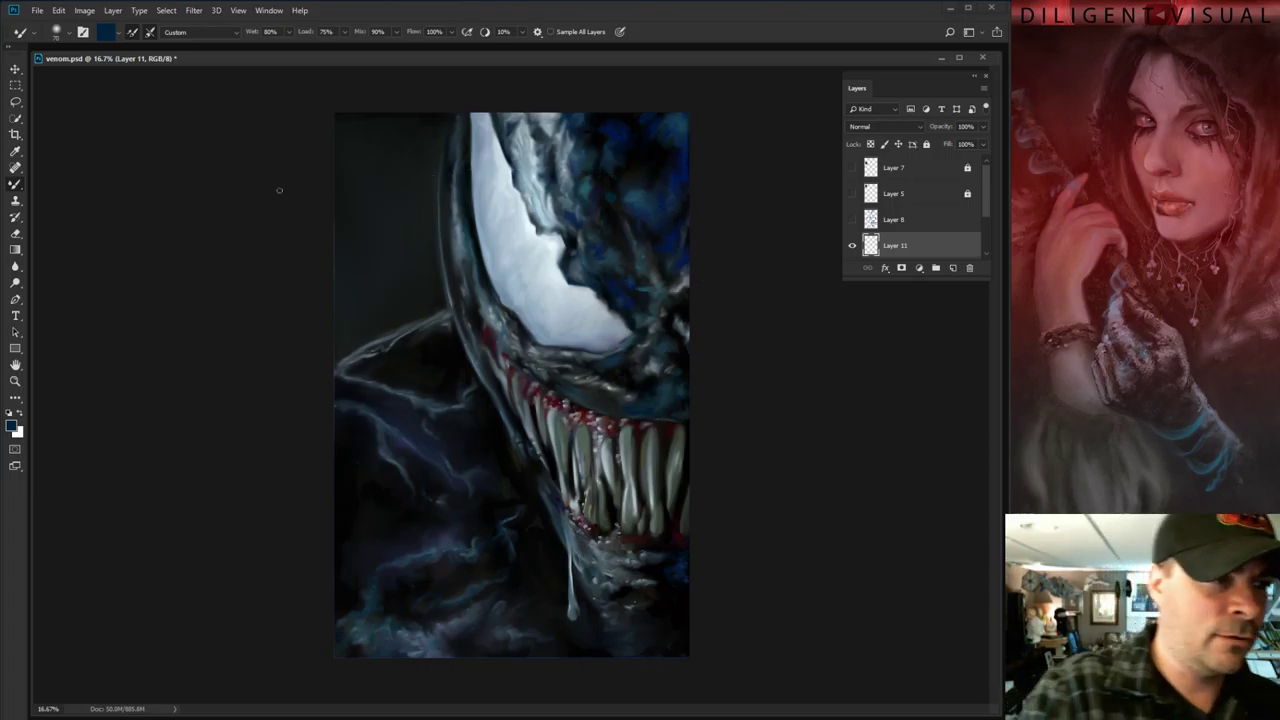
right_click(14, 186)
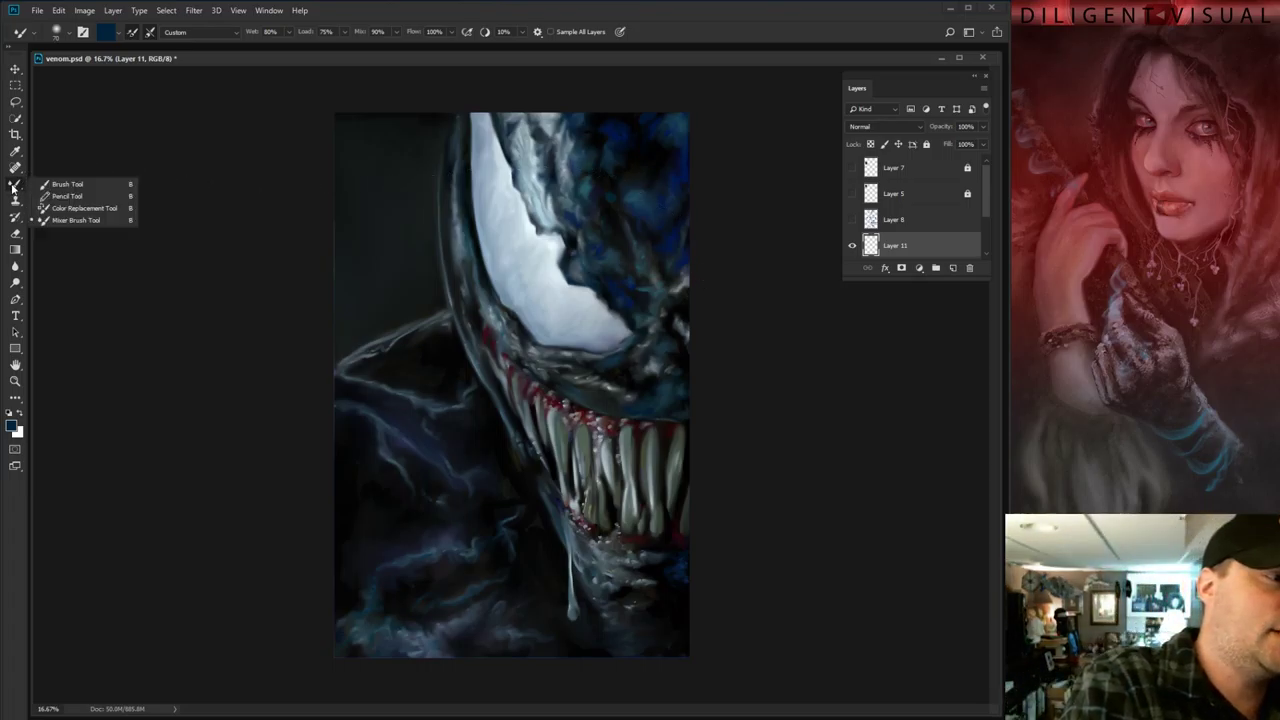
left_click(68, 184)
left_click(69, 33)
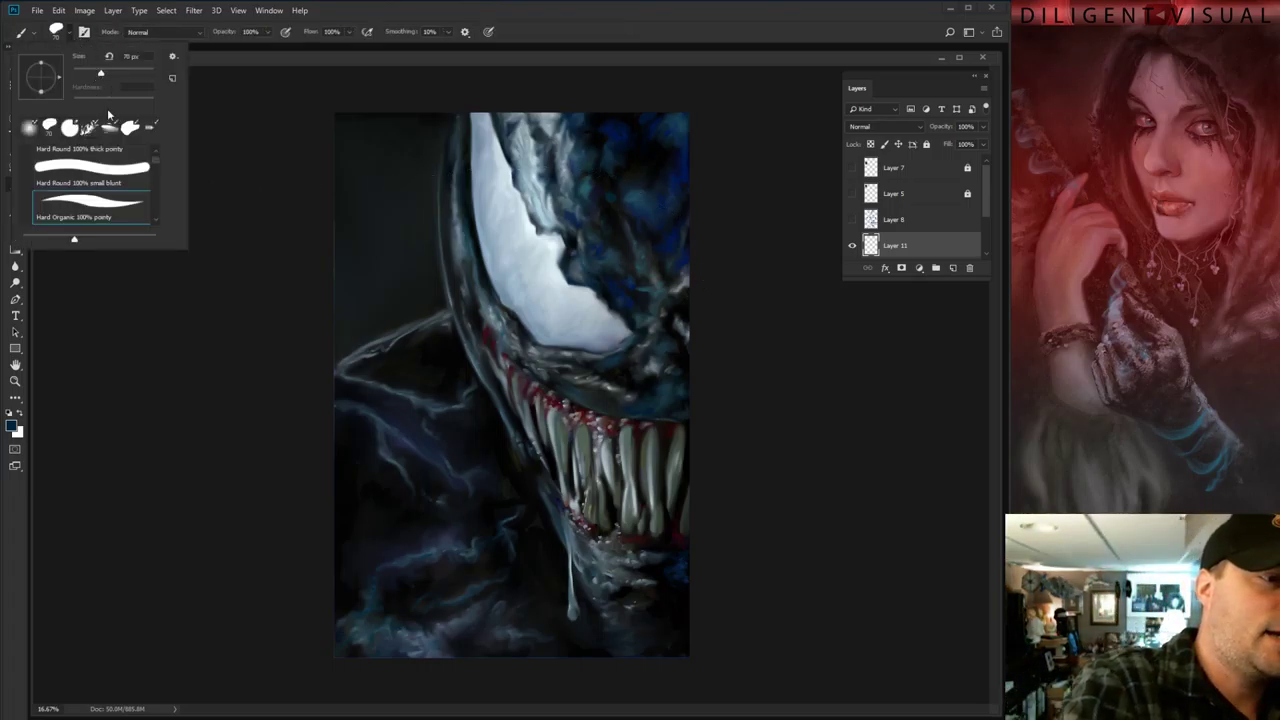
left_click(90, 127)
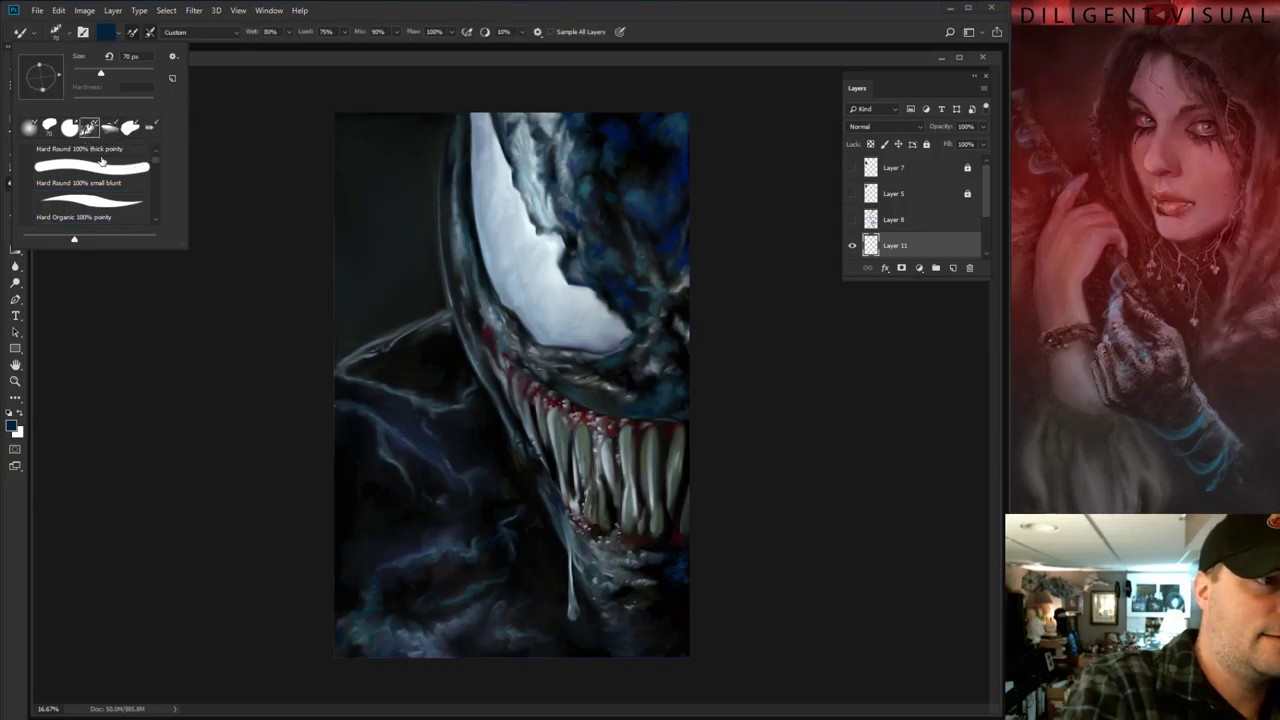
left_click(248, 68)
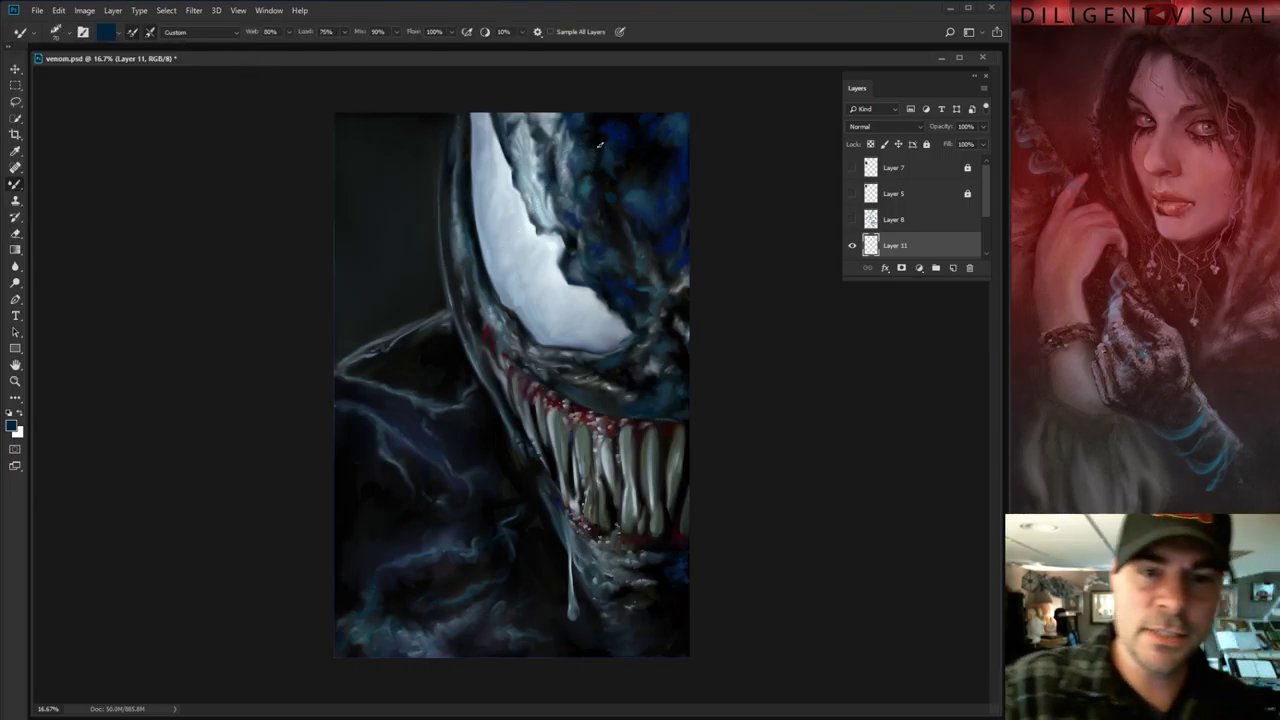
Paint a rough grey-blue textured stroke with the Brush tool on the band of skin outside the white eye, using colour sampled there
key("z")
left_click(535, 265)
left_click(535, 265)
left_click(535, 265)
left_click(853, 247)
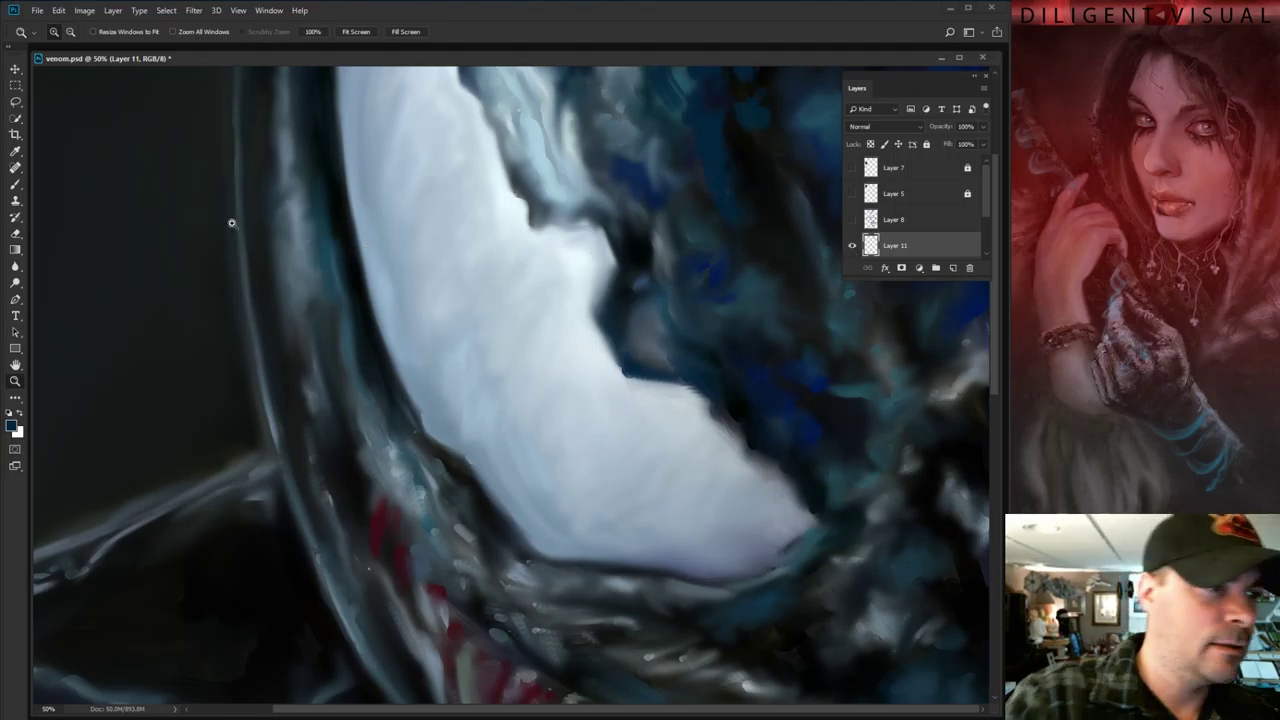
key("b")
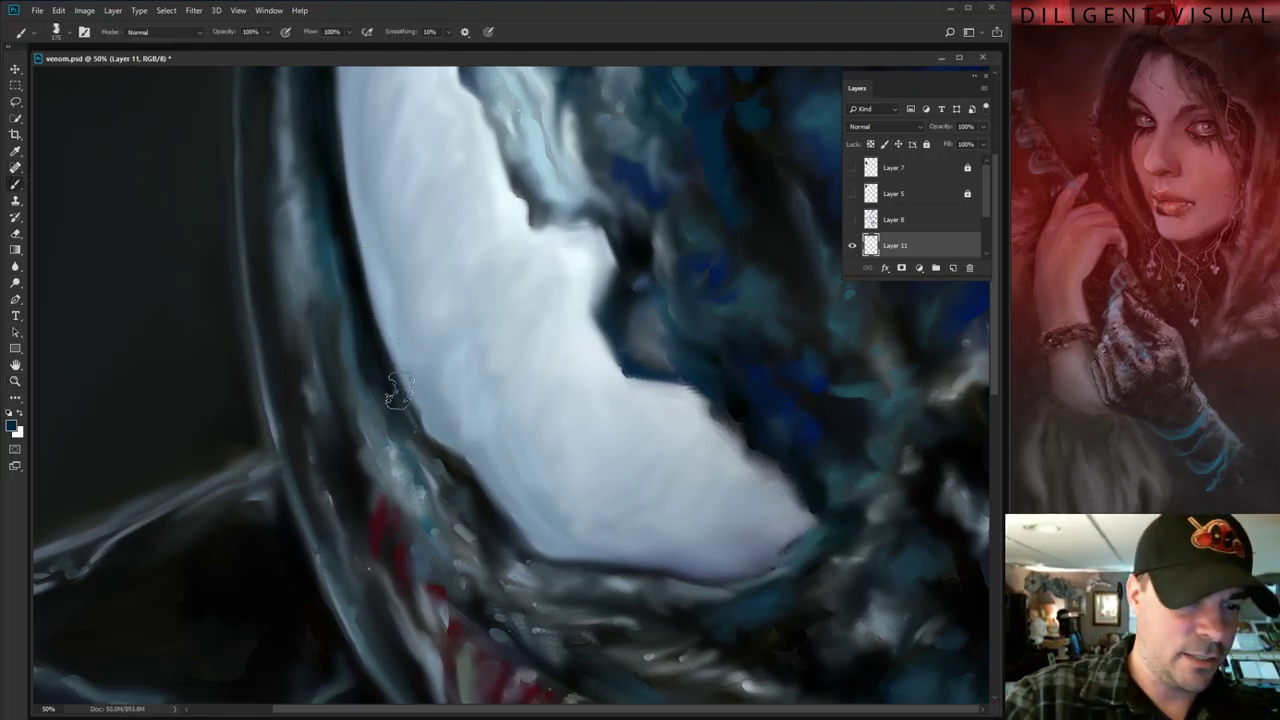
key("alt")
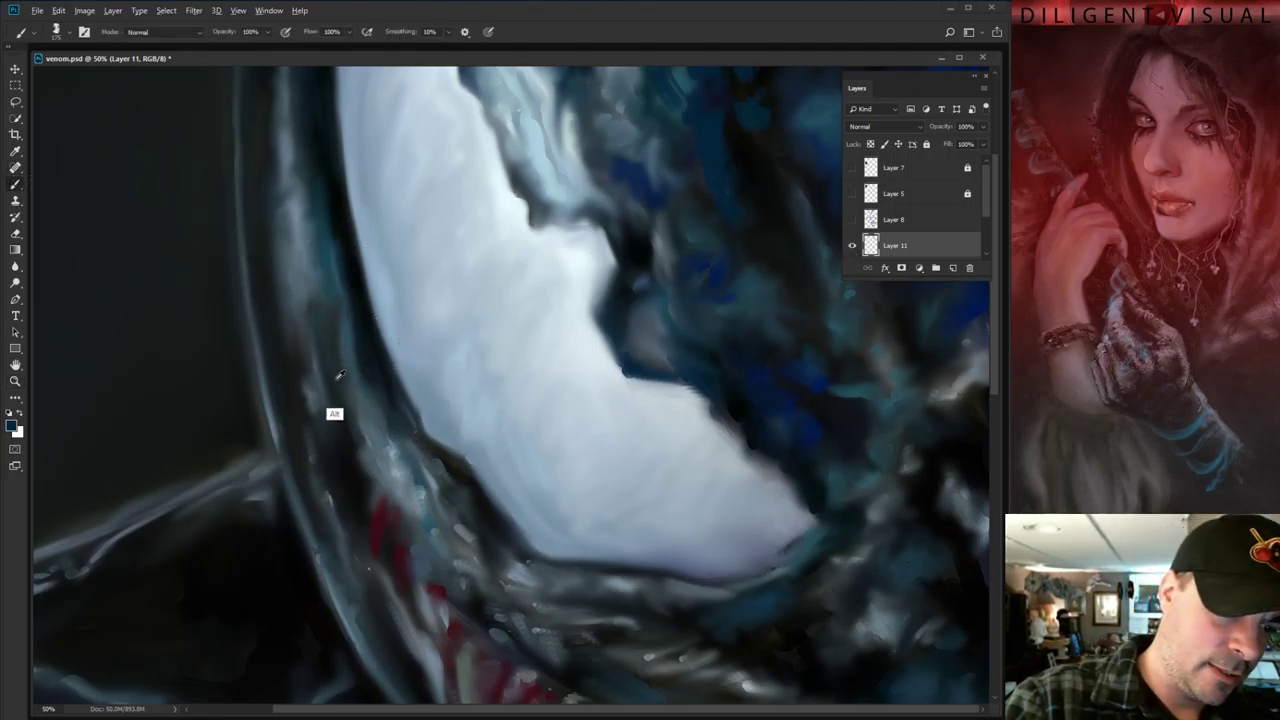
left_click(301, 214, "alt")
mouse_move(301, 214)
left_mouse_down()
mouse_move(285, 95)
mouse_move(306, 188)
left_mouse_up()
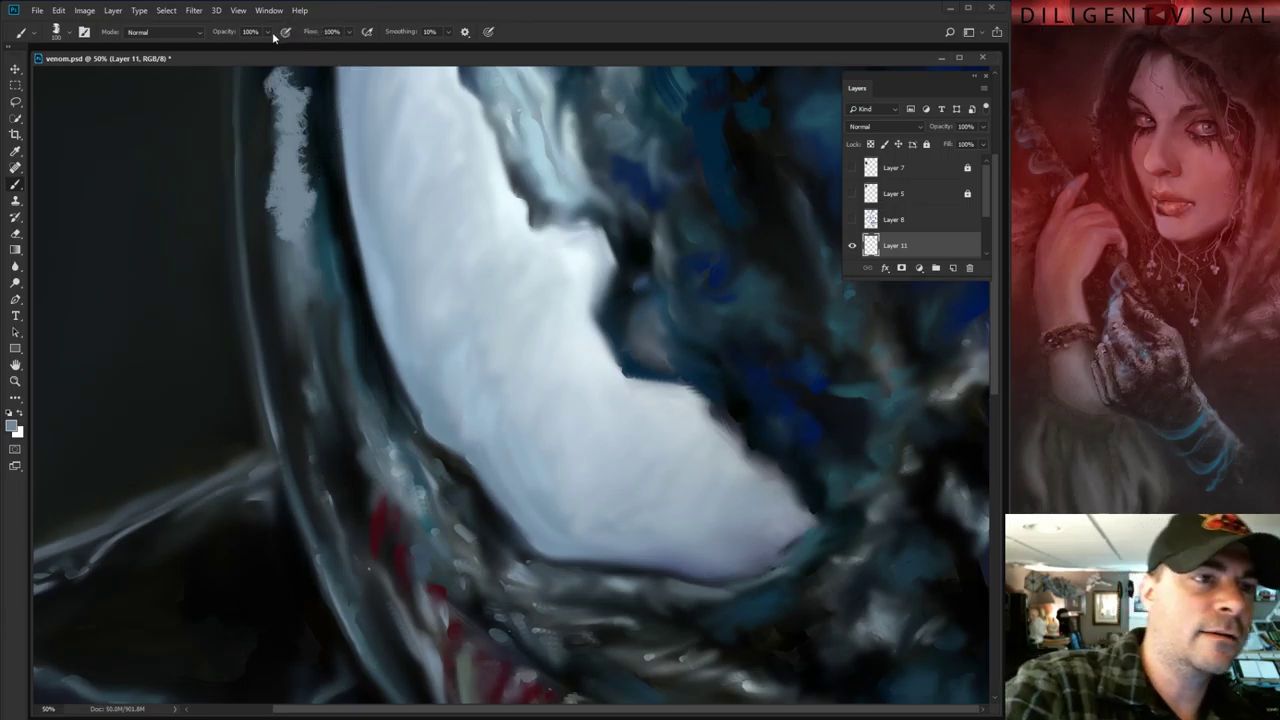
Enable Transfer for the brush with opacity controlled by pen pressure, and extend the grey-blue texture down the band outside the eye
left_click(85, 32)
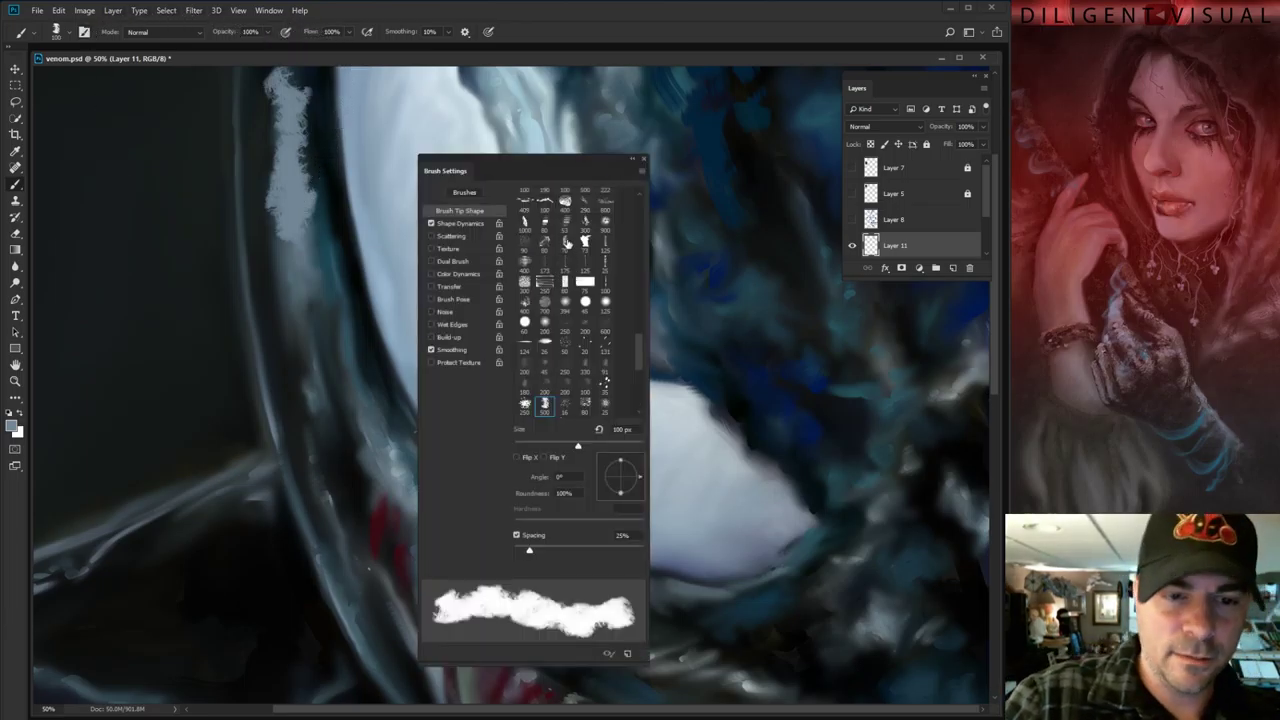
left_click(450, 287)
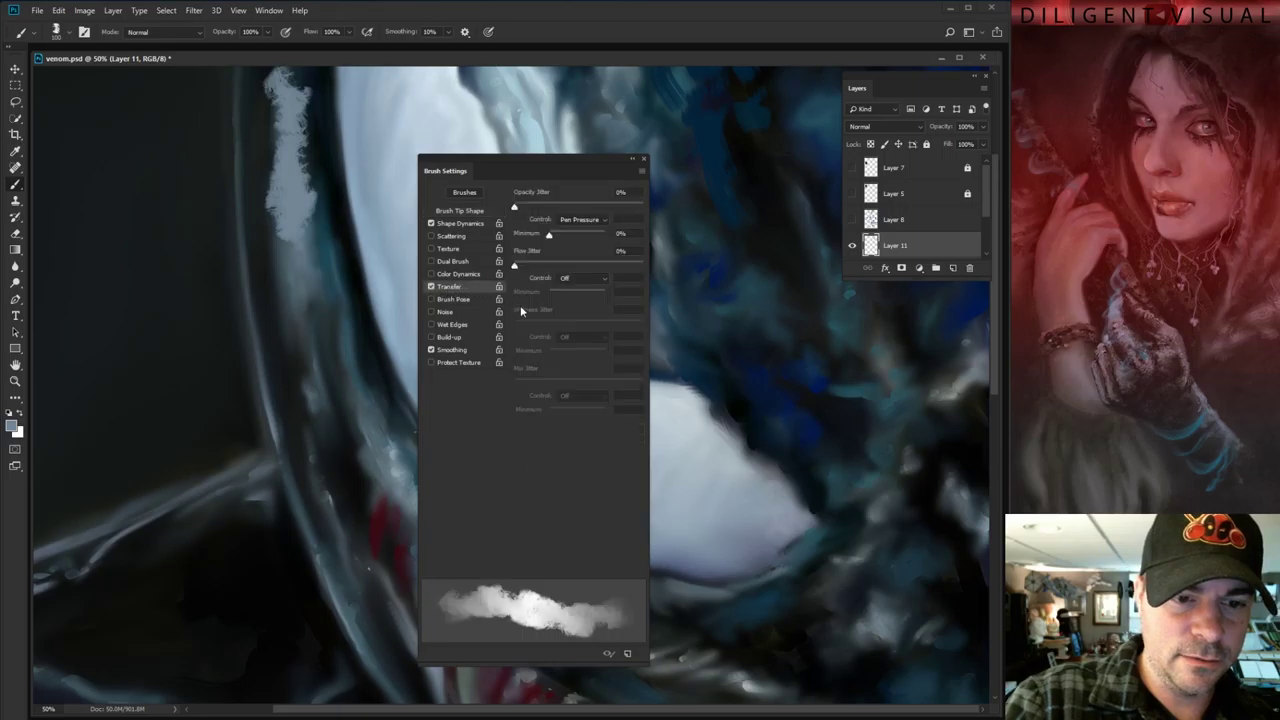
left_click(643, 160)
mouse_move(315, 245)
left_mouse_down()
mouse_move(323, 306)
mouse_move(316, 232)
mouse_move(337, 308)
mouse_move(320, 355)
mouse_move(308, 117)
mouse_move(300, 80)
mouse_move(303, 120)
mouse_move(268, 150)
mouse_move(268, 65)
mouse_move(278, 148)
left_mouse_up()
mouse_move(305, 278)
left_mouse_down()
mouse_move(329, 359)
mouse_move(297, 330)
mouse_move(308, 318)
mouse_move(335, 400)
left_mouse_up()
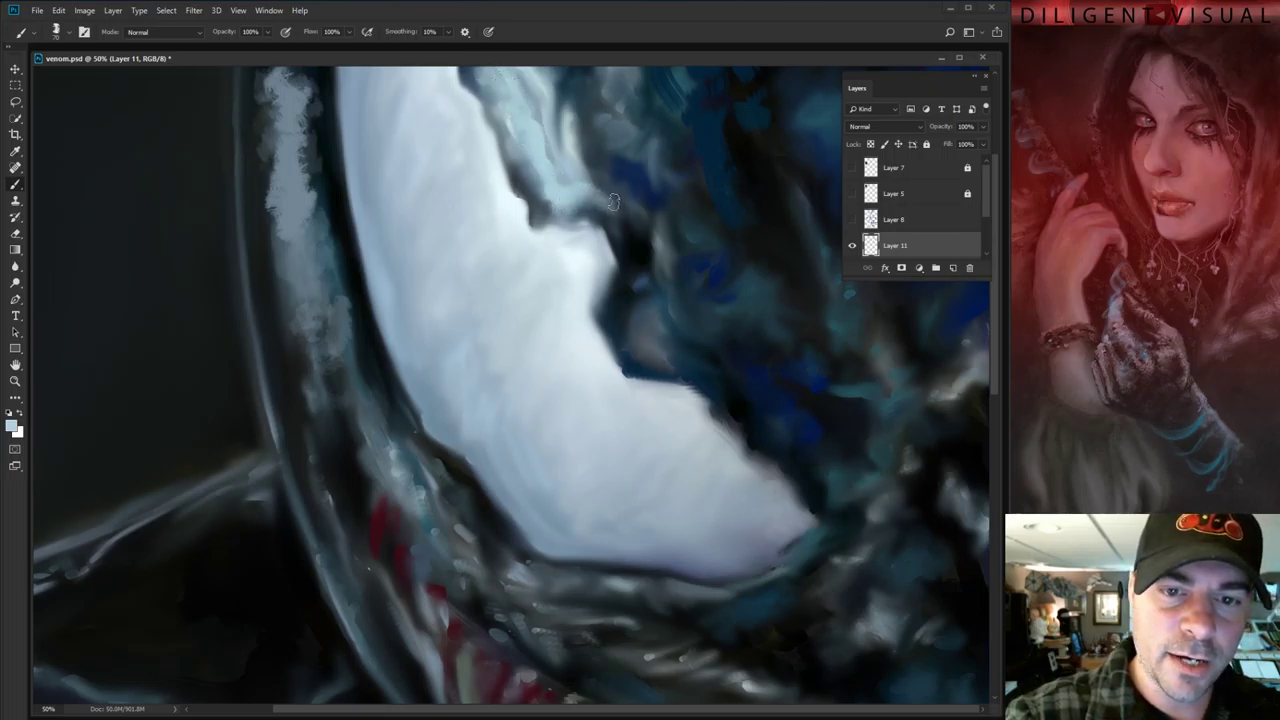
Dab pale textured highlights along the ridge on the inner side of the eye, using a light tone sampled from it
key("alt")
left_click(575, 135, "alt")
mouse_move(556, 95)
left_mouse_down()
mouse_move(570, 133)
mouse_move(560, 93)
mouse_move(625, 215)
left_mouse_up()
mouse_move(598, 170)
left_mouse_down()
mouse_move(646, 215)
mouse_move(666, 286)
left_mouse_up()
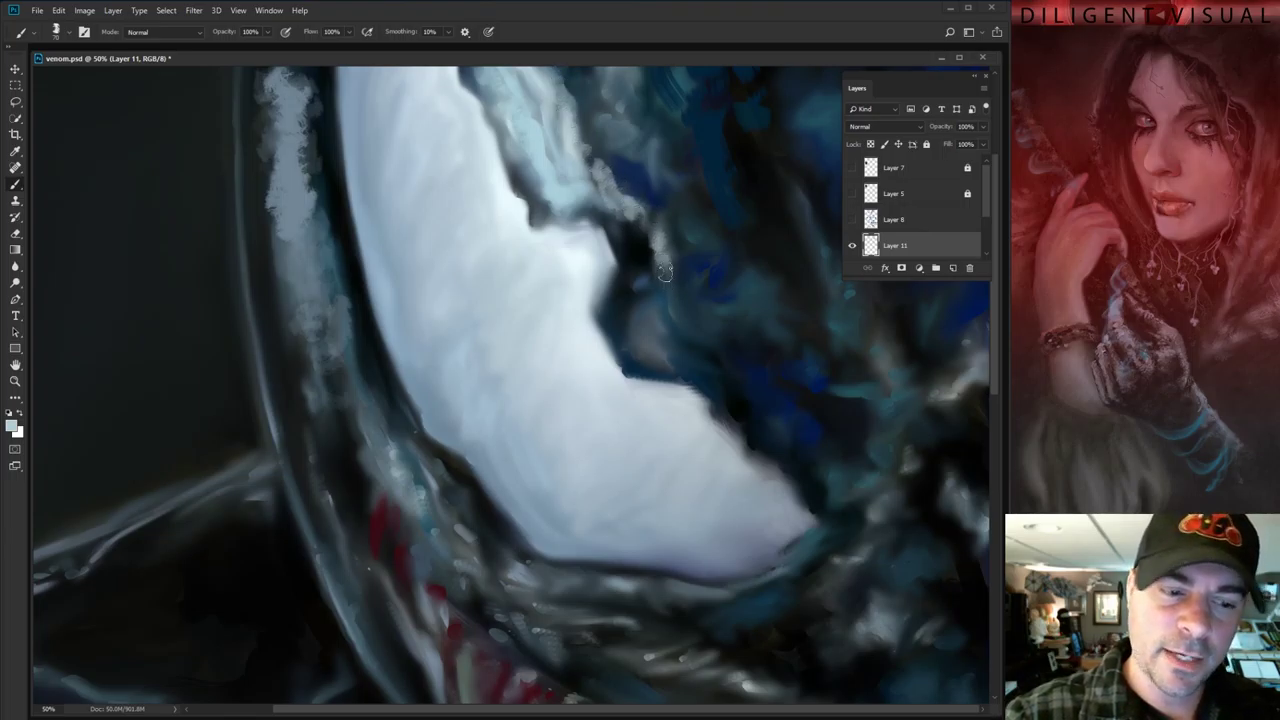
Build up mottled texture along the band outside the eye with sampled grey, teal and near-black tones
key("alt")
left_click(400, 445, "alt")
mouse_move(398, 452)
left_mouse_down()
mouse_move(362, 385)
mouse_move(330, 262)
left_mouse_up()
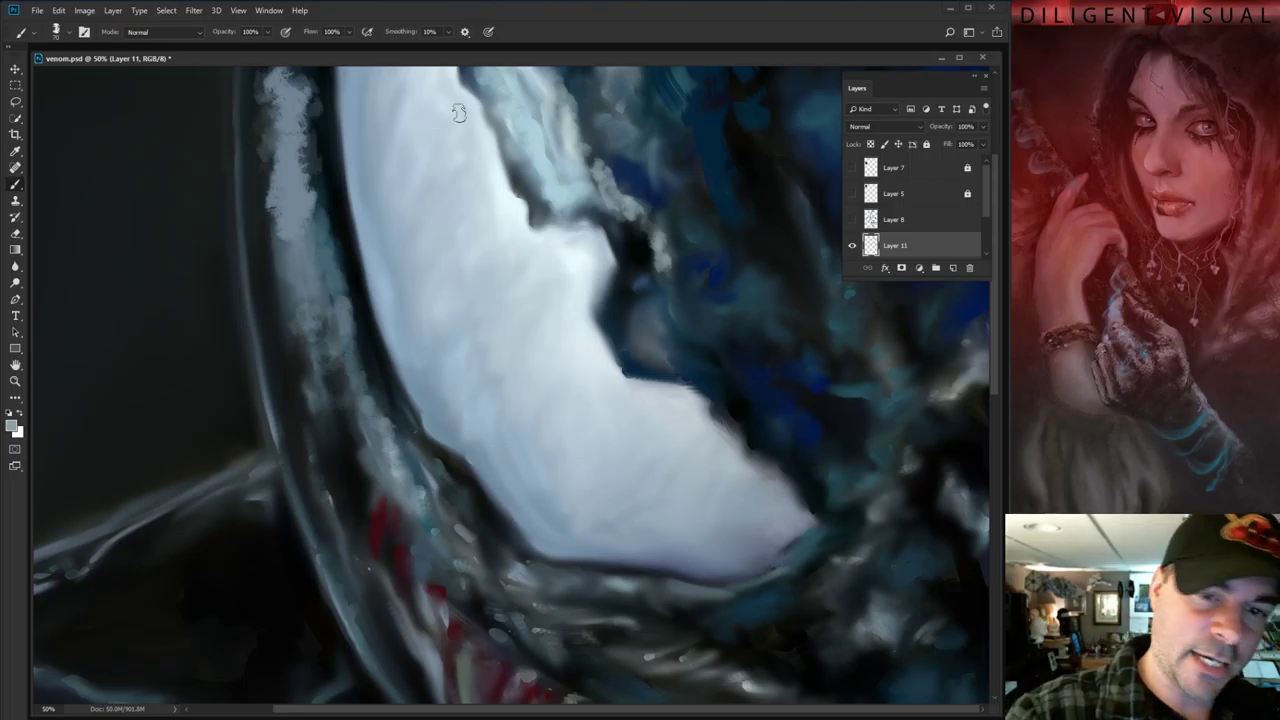
key("alt")
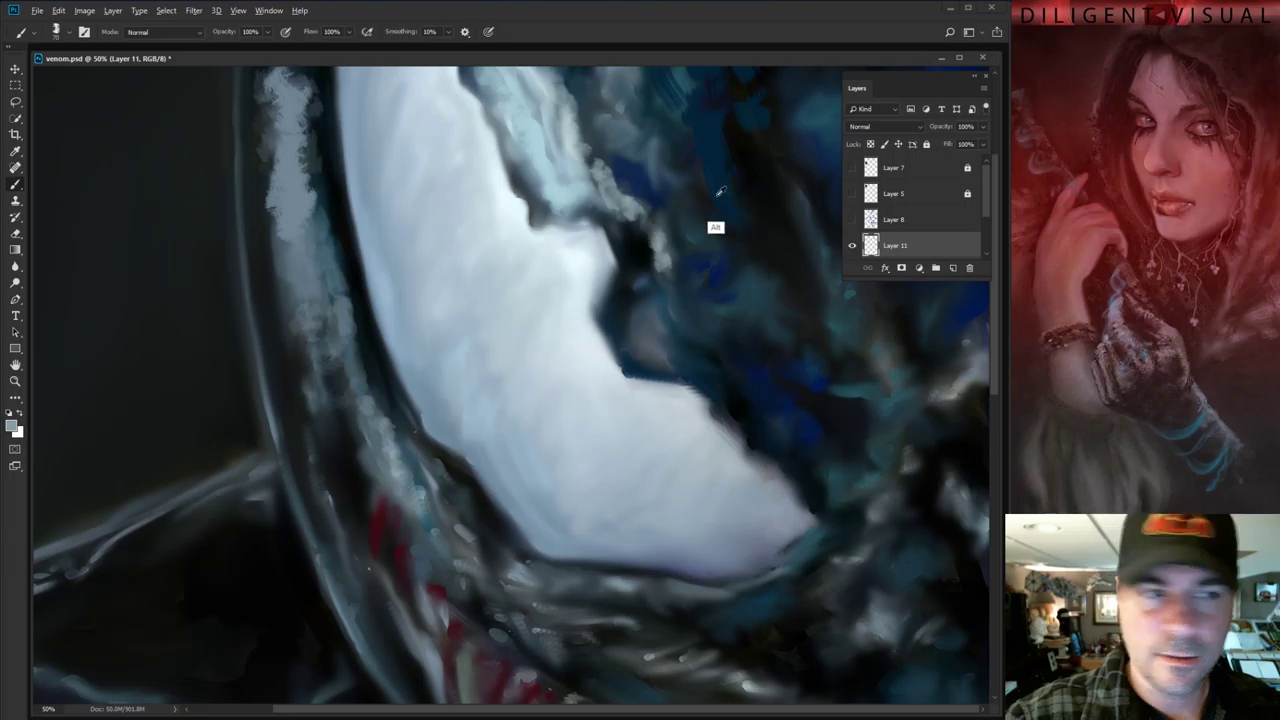
left_click(330, 220, "alt")
mouse_move(328, 214)
left_mouse_down()
mouse_move(302, 125)
mouse_move(300, 284)
left_mouse_up()
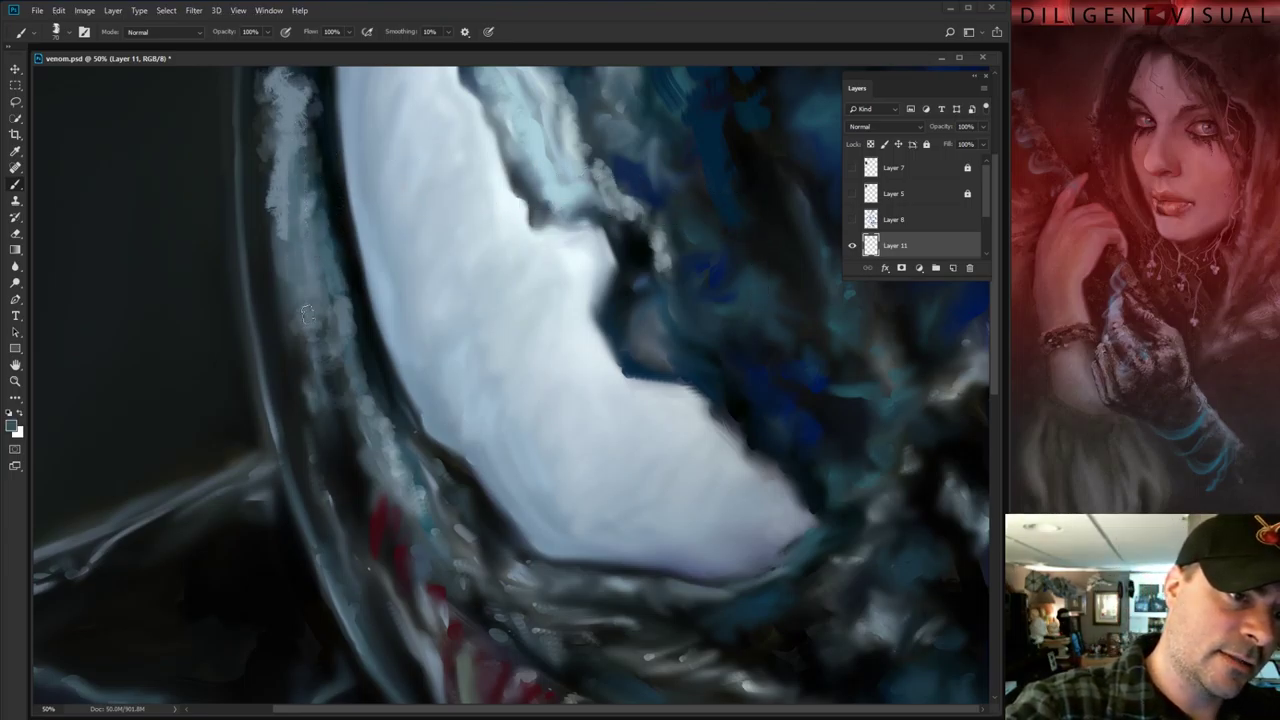
left_click(323, 134, "alt")
mouse_move(323, 134)
left_mouse_down()
mouse_move(303, 175)
mouse_move(305, 228)
mouse_move(322, 117)
mouse_move(310, 245)
mouse_move(303, 90)
mouse_move(301, 234)
mouse_move(272, 112)
mouse_move(273, 248)
mouse_move(261, 87)
mouse_move(256, 229)
left_mouse_up()
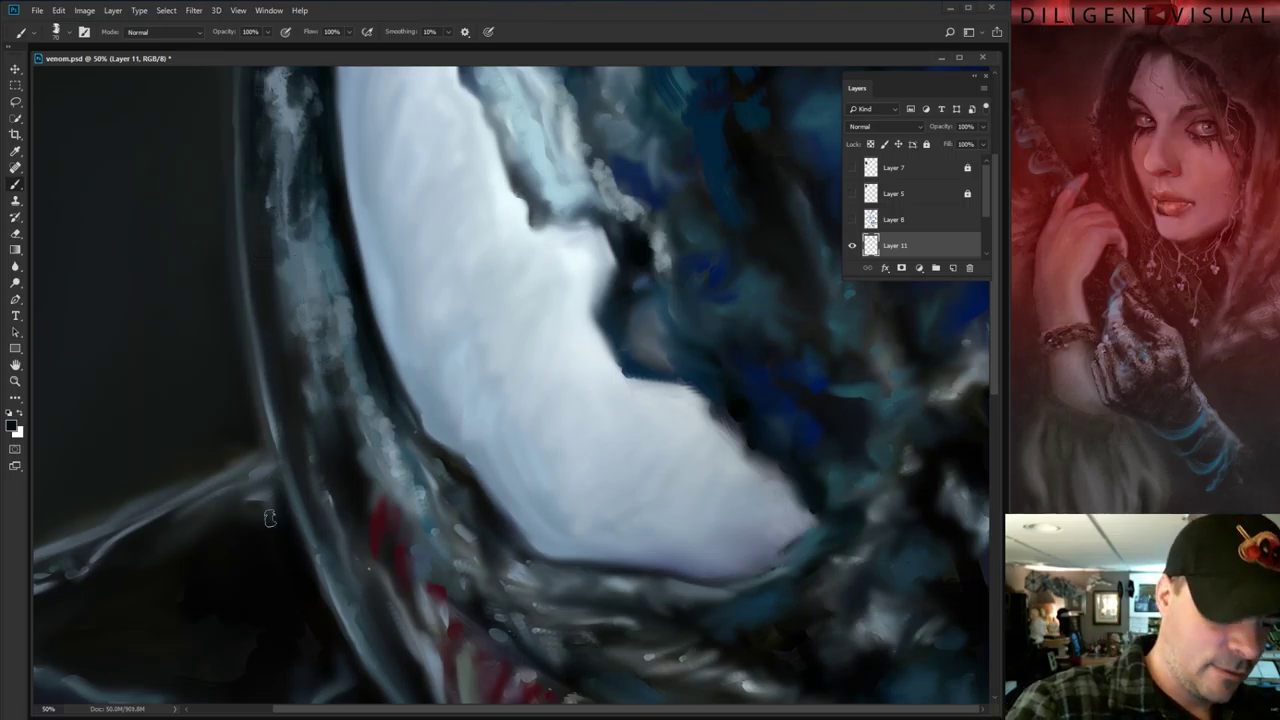
Darken the backdrop beside the head with black strokes, and texture the shoulder's upper edge with sampled grey highlights and dark shading
mouse_move(246, 429)
left_mouse_down()
mouse_move(221, 207)
mouse_move(226, 348)
mouse_move(223, 316)
mouse_move(206, 401)
mouse_move(242, 399)
mouse_move(256, 438)
mouse_move(230, 375)
mouse_move(218, 143)
mouse_move(227, 266)
mouse_move(212, 146)
mouse_move(206, 284)
mouse_move(189, 344)
mouse_move(147, 387)
mouse_move(193, 355)
mouse_move(193, 411)
mouse_move(186, 261)
mouse_move(207, 246)
mouse_move(167, 403)
mouse_move(173, 422)
mouse_move(172, 384)
mouse_move(188, 409)
mouse_move(214, 390)
mouse_move(205, 456)
mouse_move(281, 401)
mouse_move(231, 385)
mouse_move(199, 442)
mouse_move(229, 437)
left_mouse_up()
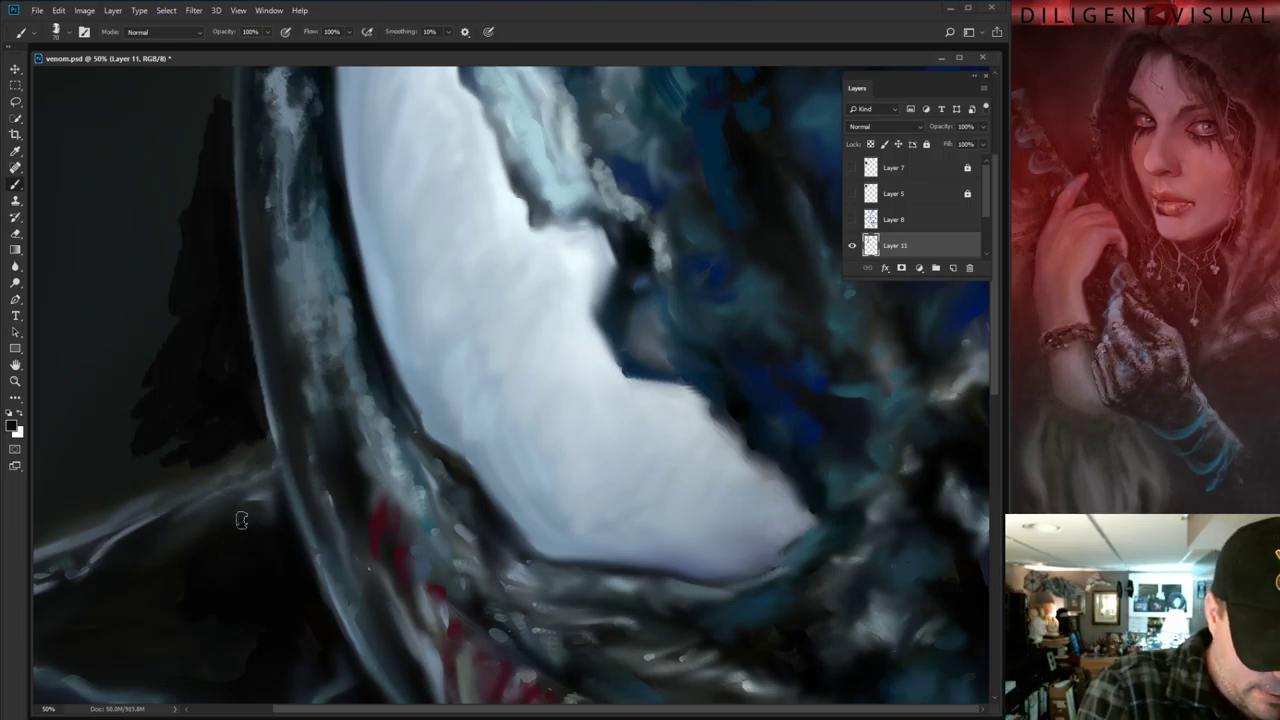
key("alt")
left_click(132, 525, "alt")
mouse_move(150, 512)
left_mouse_down()
mouse_move(210, 485)
mouse_move(228, 492)
left_mouse_up()
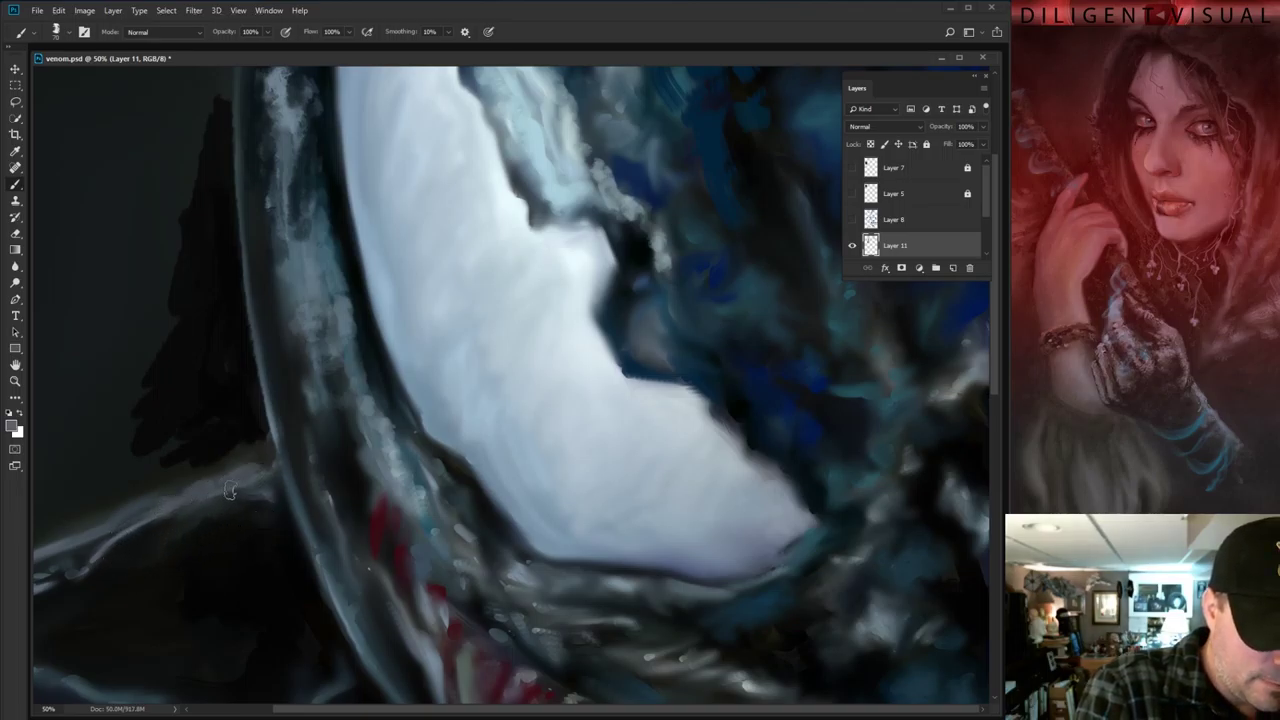
left_click_drag(160, 555, 204, 540)
left_click_drag(248, 497, 200, 525)
left_click(157, 568, "alt")
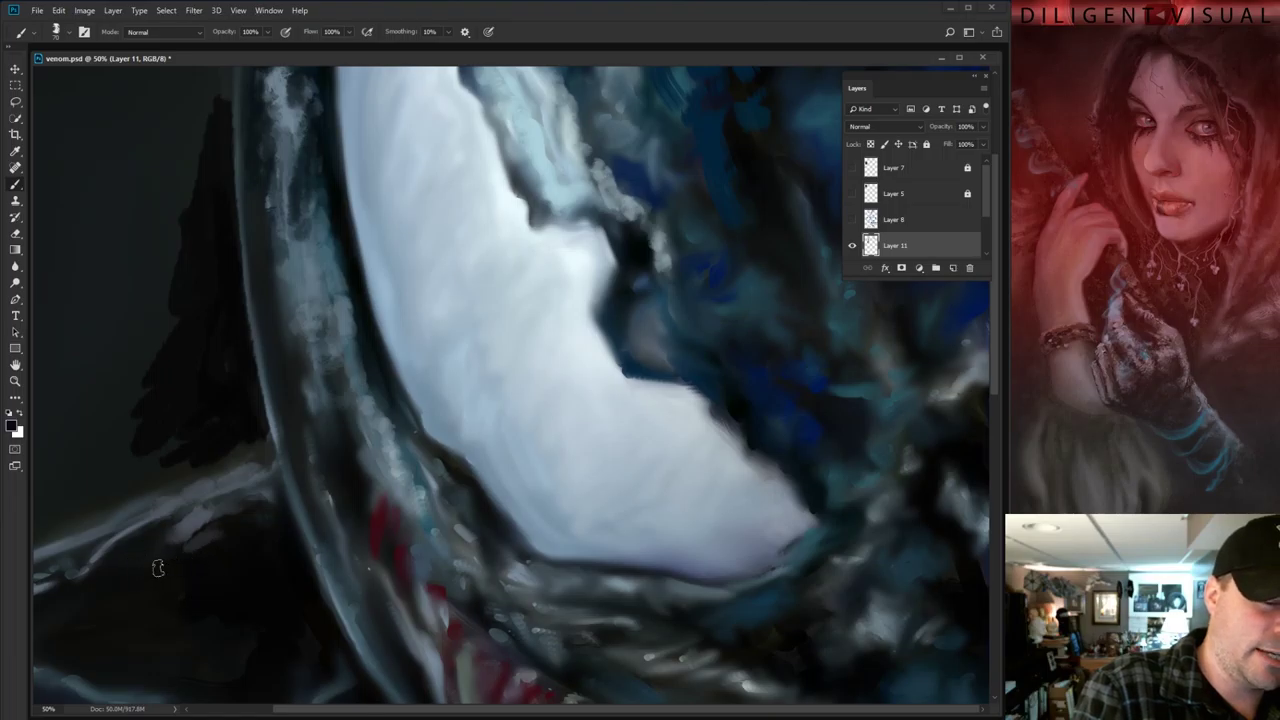
mouse_move(157, 568)
left_mouse_down()
mouse_move(210, 523)
mouse_move(185, 534)
mouse_move(230, 512)
mouse_move(200, 553)
mouse_move(171, 558)
mouse_move(232, 500)
mouse_move(147, 540)
left_mouse_up()
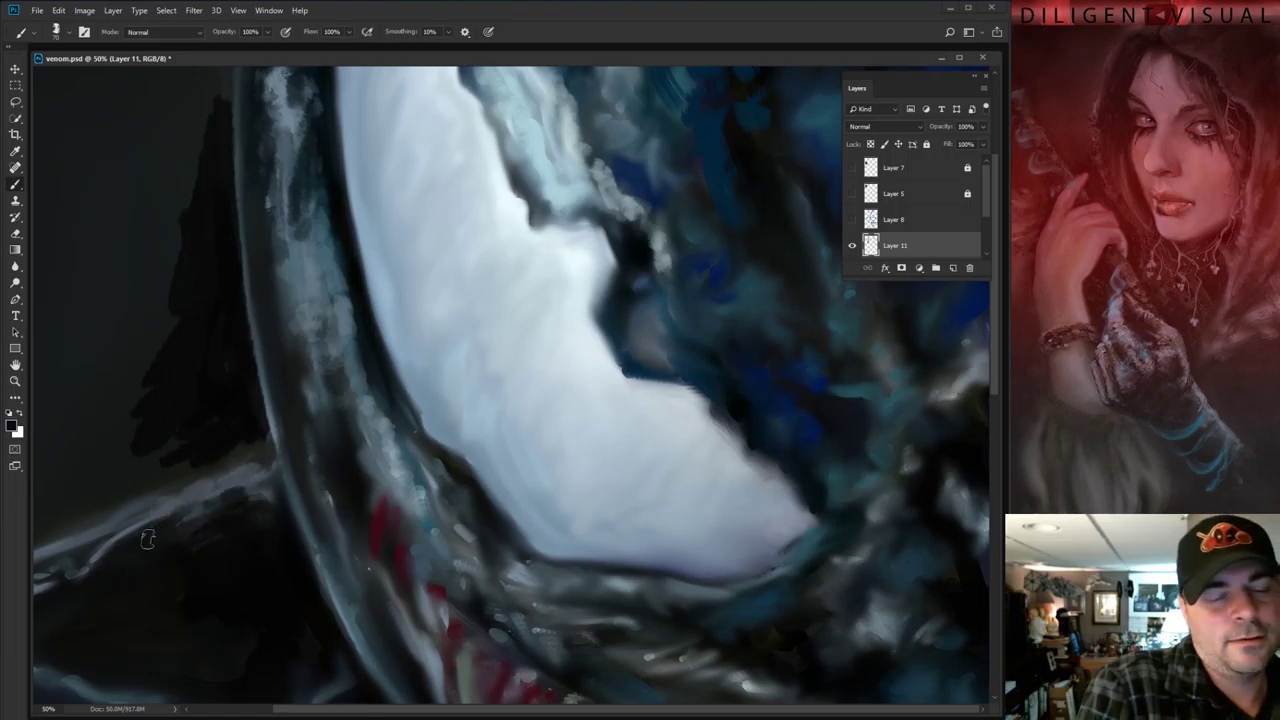
Extend the rough black strokes up the backdrop beside the head and darken the inside of the head's outer contour
mouse_move(232, 436)
left_mouse_down()
mouse_move(152, 488)
mouse_move(240, 448)
mouse_move(253, 434)
mouse_move(121, 492)
mouse_move(171, 445)
mouse_move(173, 417)
mouse_move(133, 428)
mouse_move(175, 315)
mouse_move(166, 354)
left_mouse_up()
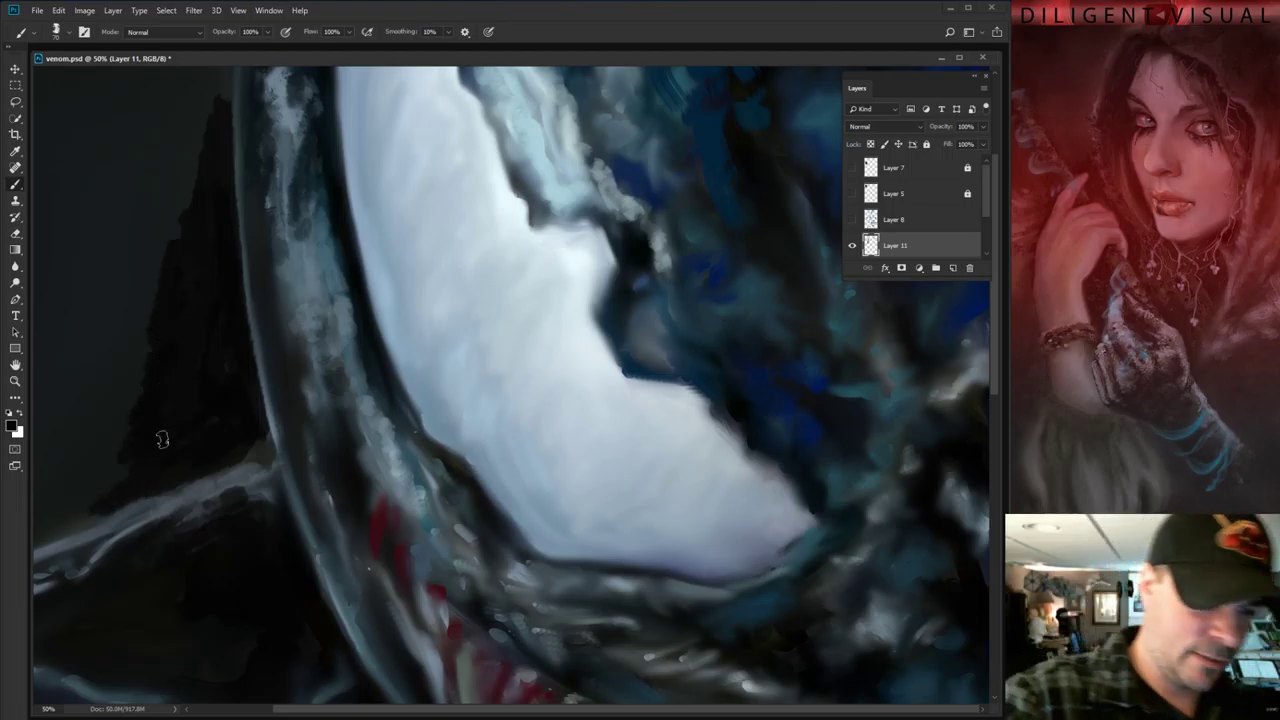
mouse_move(289, 360)
left_mouse_down()
mouse_move(251, 80)
mouse_move(234, 96)
mouse_move(222, 79)
mouse_move(180, 128)
mouse_move(218, 67)
mouse_move(200, 63)
mouse_move(172, 101)
mouse_move(205, 142)
mouse_move(156, 212)
mouse_move(185, 220)
mouse_move(198, 115)
mouse_move(186, 211)
mouse_move(100, 298)
left_mouse_up()
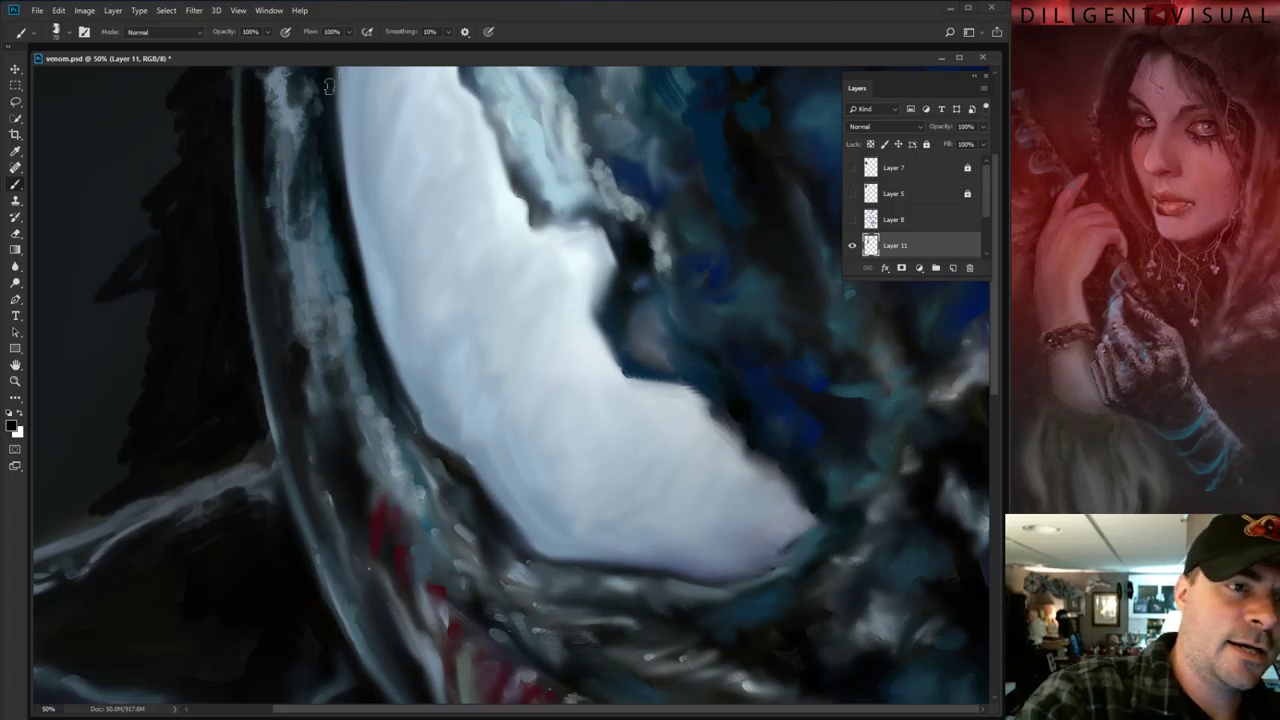
mouse_move(329, 86)
left_mouse_down()
mouse_move(297, 94)
mouse_move(314, 113)
mouse_move(304, 151)
mouse_move(292, 137)
mouse_move(301, 201)
mouse_move(256, 162)
mouse_move(275, 342)
left_mouse_up()
left_click_drag(251, 226, 243, 133)
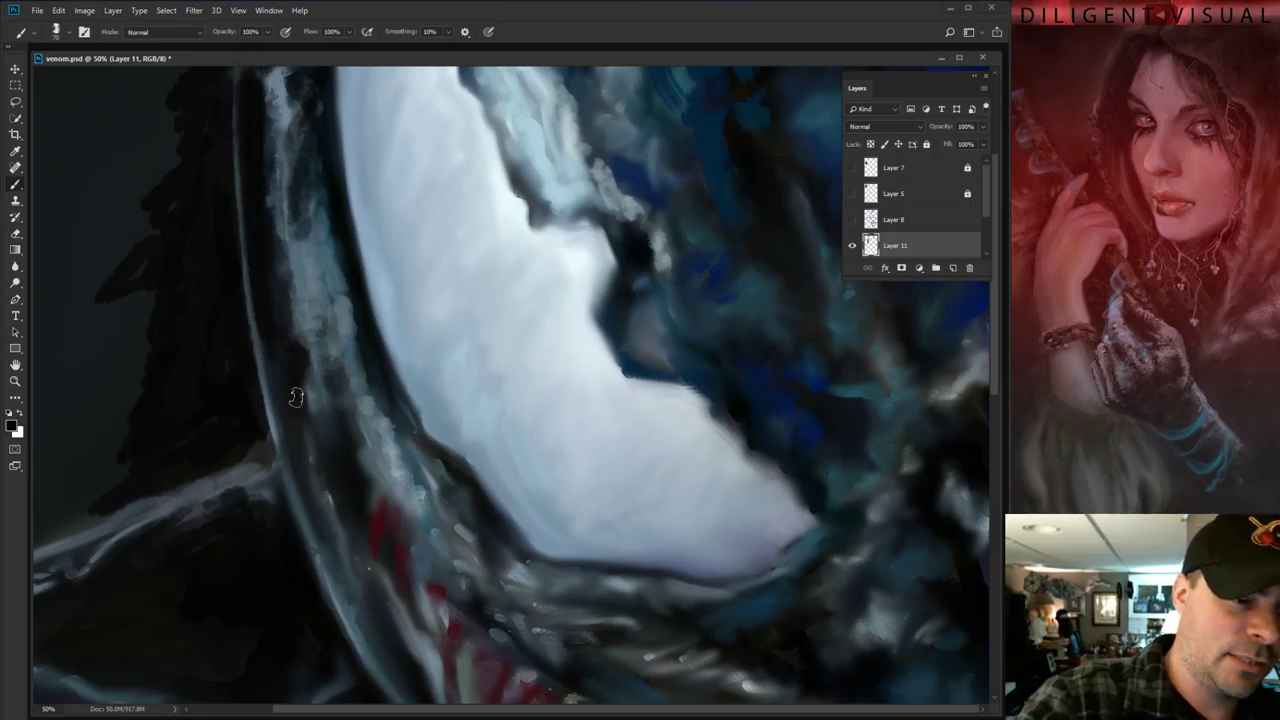
Deepen the black shadows around the highlight band, along the eye's outer edge and down toward the red gums
mouse_move(296, 397)
left_mouse_down()
mouse_move(294, 371)
mouse_move(316, 452)
left_mouse_up()
mouse_move(337, 447)
left_mouse_down()
mouse_move(342, 409)
mouse_move(366, 482)
mouse_move(405, 407)
mouse_move(397, 421)
mouse_move(439, 474)
mouse_move(367, 326)
mouse_move(386, 366)
mouse_move(318, 145)
mouse_move(355, 280)
mouse_move(337, 135)
left_mouse_up()
mouse_move(345, 209)
left_mouse_down()
mouse_move(362, 285)
mouse_move(334, 170)
mouse_move(339, 296)
mouse_move(392, 430)
left_mouse_up()
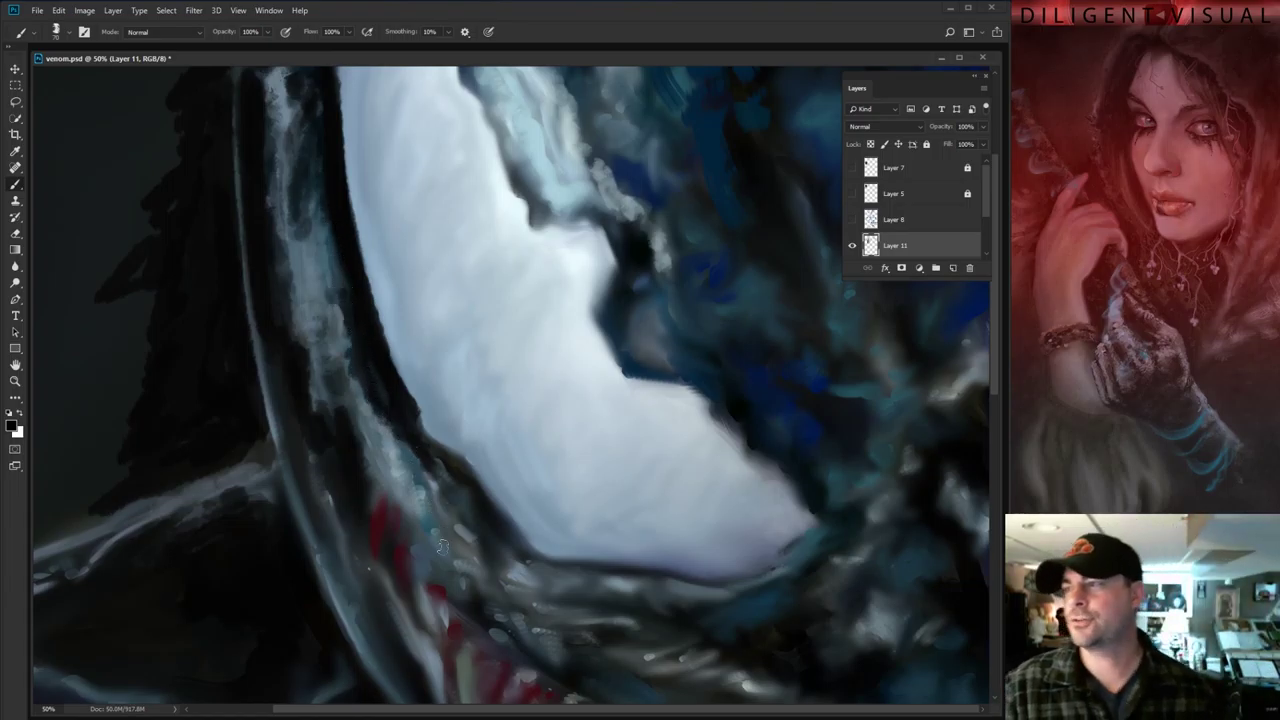
mouse_move(340, 412)
left_mouse_down()
mouse_move(318, 300)
mouse_move(344, 360)
mouse_move(344, 315)
mouse_move(351, 443)
mouse_move(402, 578)
mouse_move(374, 549)
mouse_move(366, 512)
mouse_move(364, 558)
mouse_move(349, 548)
mouse_move(366, 592)
mouse_move(323, 595)
left_mouse_up()
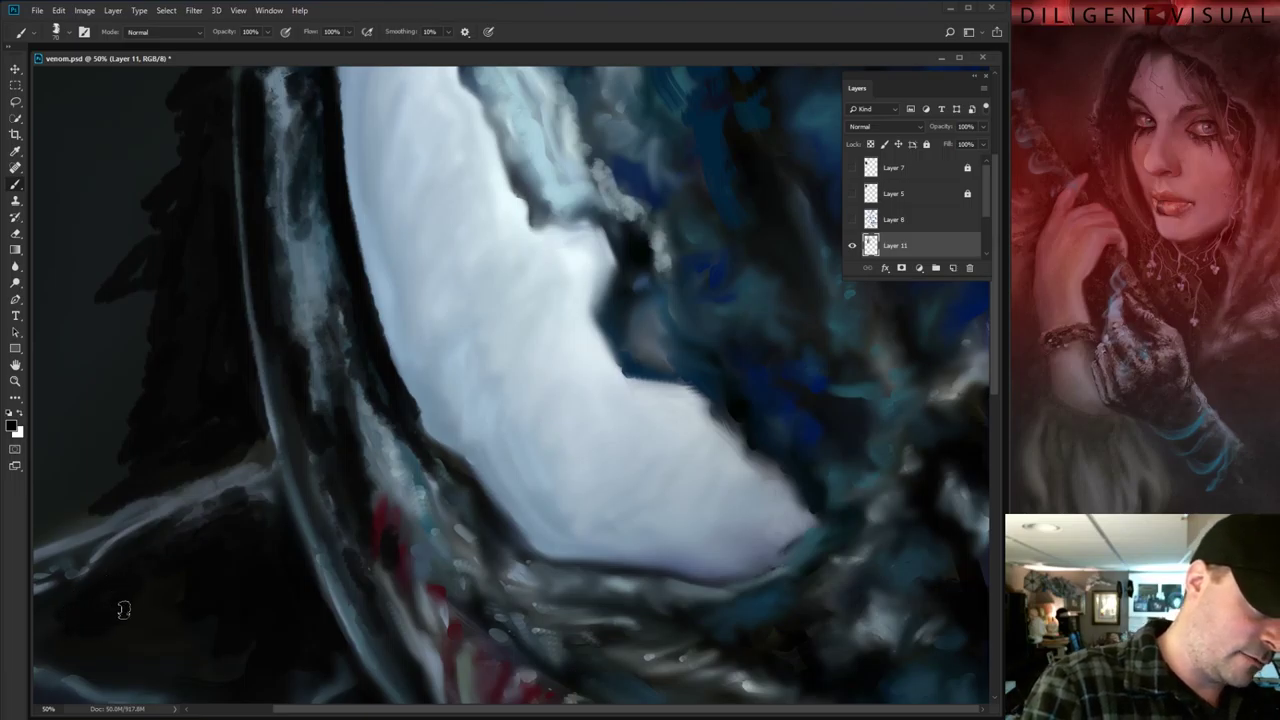
Texture the upper part of the band outside the eye with sampled grey and dark blue strokes, breaking it up with black
mouse_move(665, 420)
left_mouse_down()
mouse_move(634, 617)
mouse_move(694, 640)
mouse_move(561, 448)
mouse_move(594, 571)
left_mouse_up()
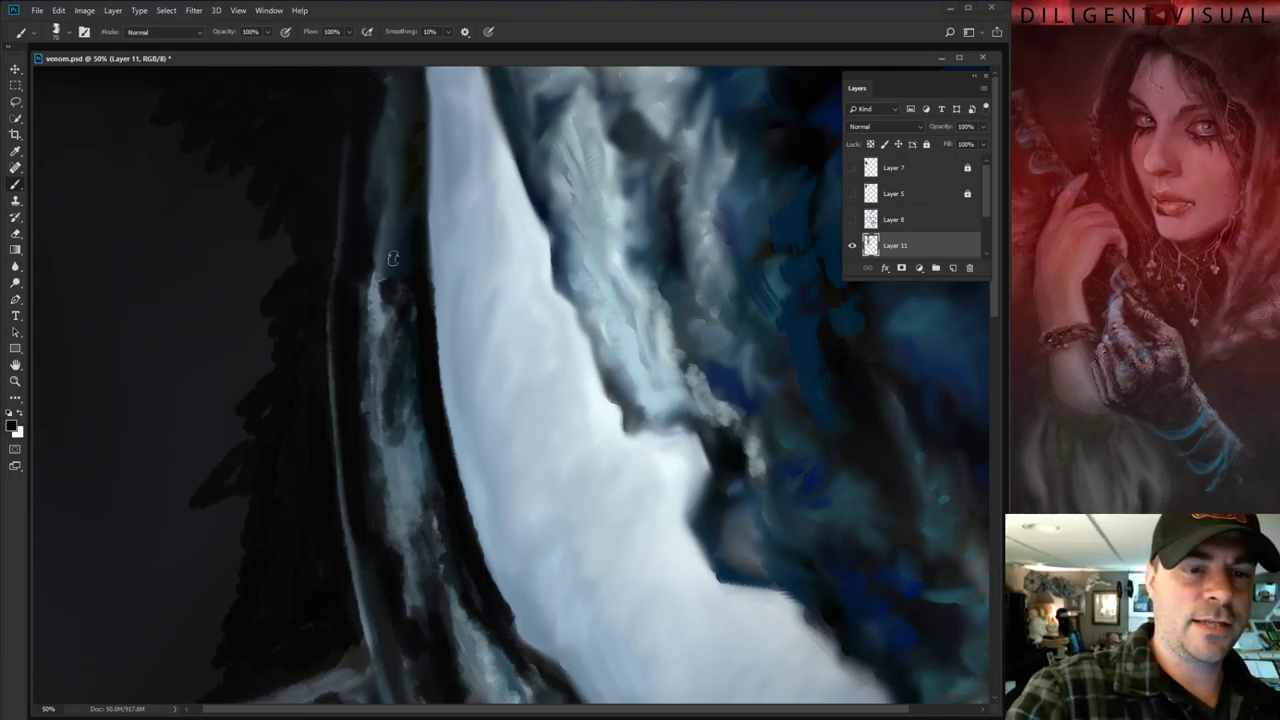
left_click(376, 328, "alt")
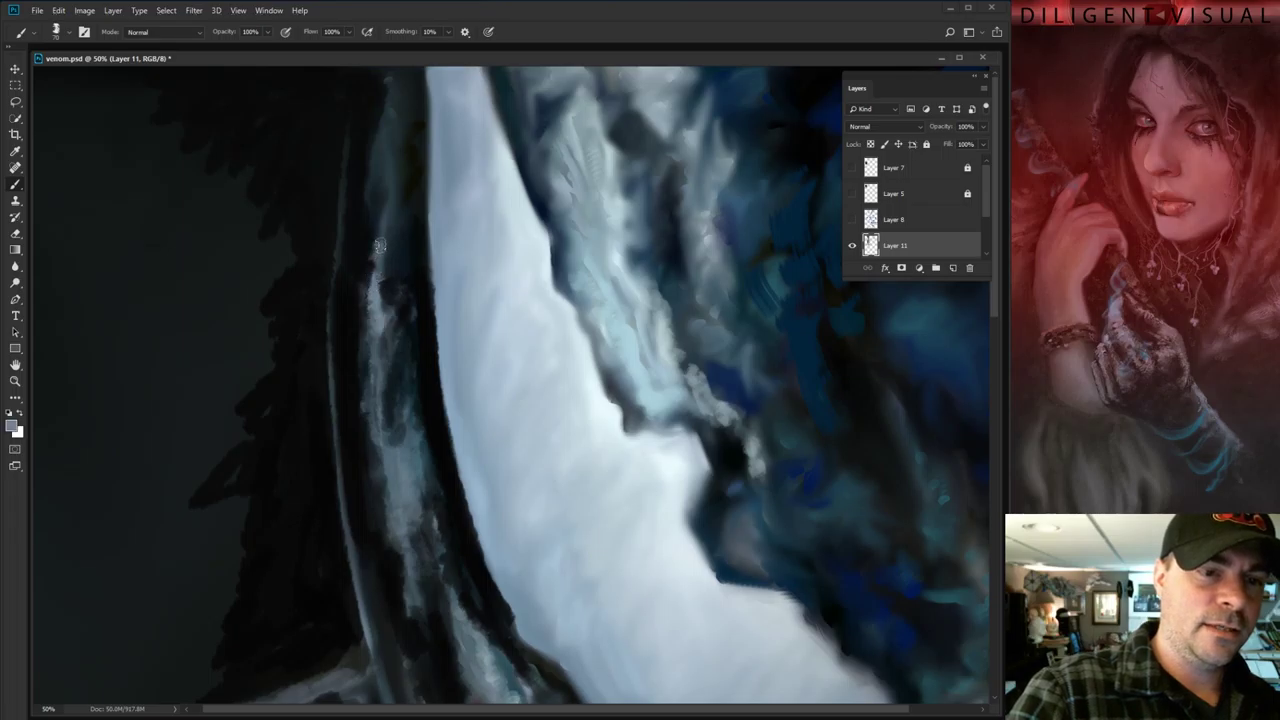
mouse_move(380, 245)
left_mouse_down()
mouse_move(390, 98)
mouse_move(384, 294)
mouse_move(406, 187)
left_mouse_up()
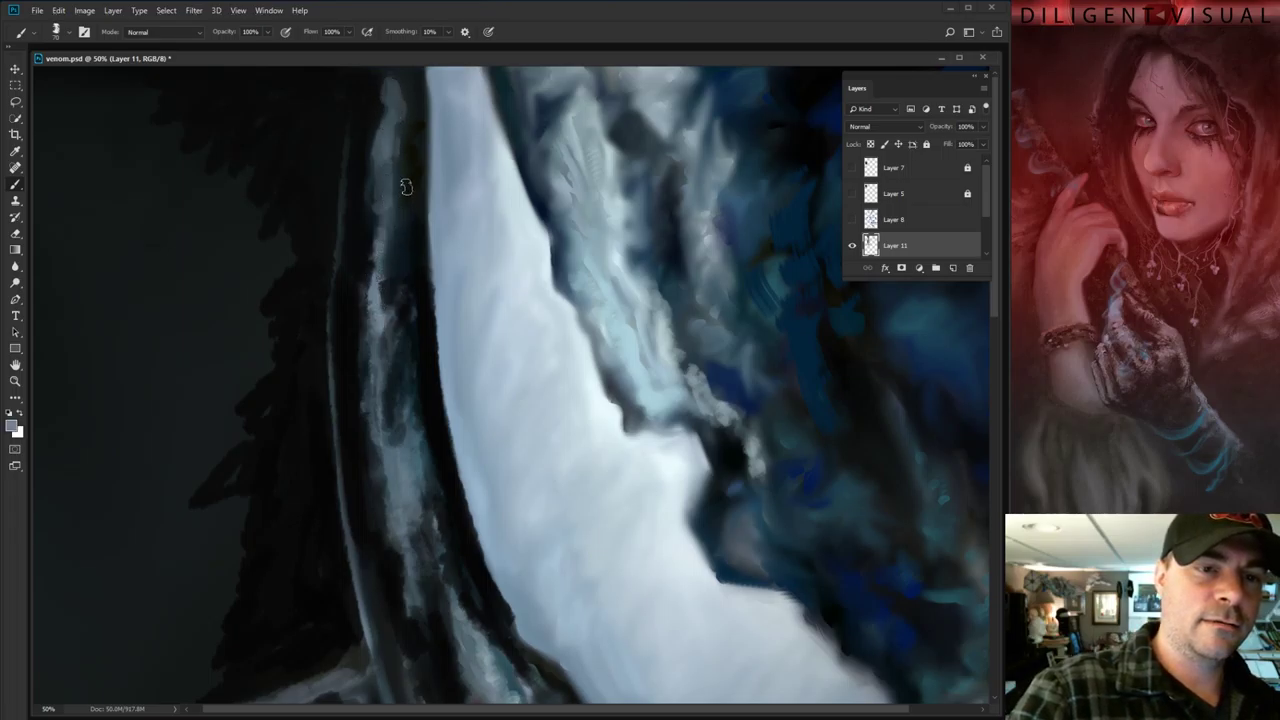
left_click(407, 214, "alt")
left_click_drag(398, 116, 396, 204)
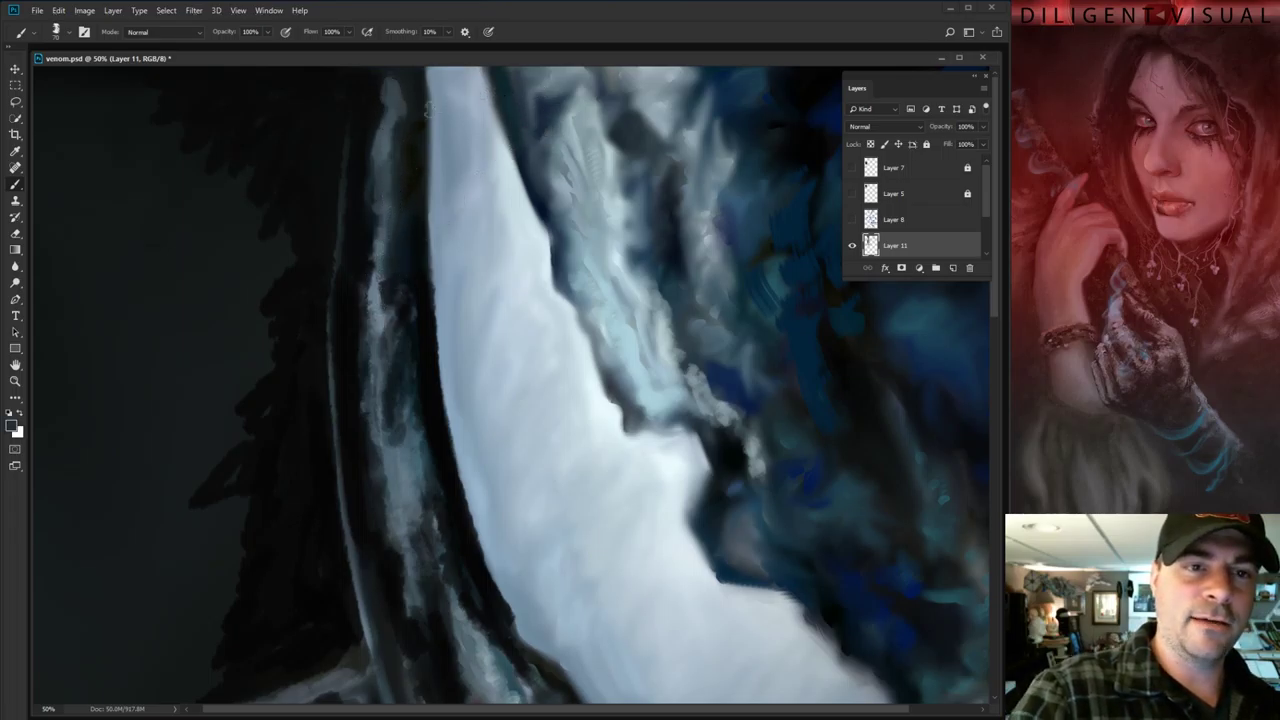
mouse_move(393, 148)
left_mouse_down()
mouse_move(393, 193)
mouse_move(400, 134)
mouse_move(384, 289)
mouse_move(394, 394)
left_mouse_up()
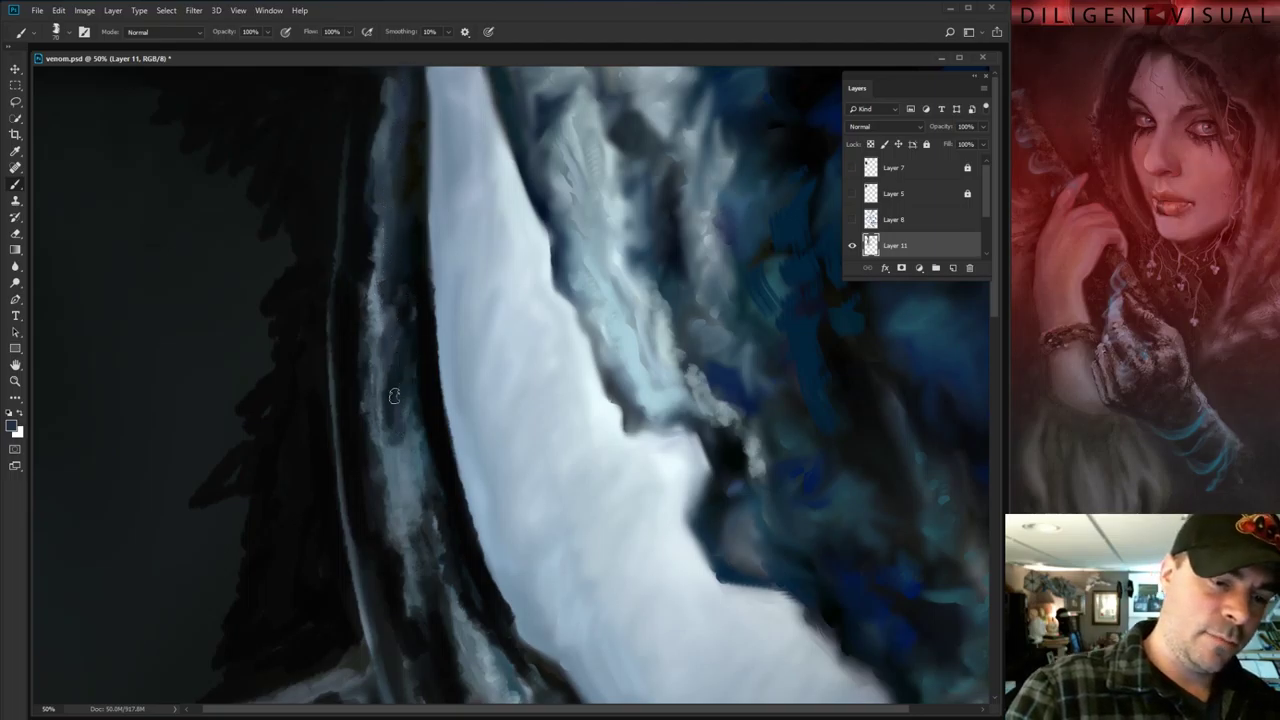
left_click(349, 358, "alt")
mouse_move(349, 358)
left_mouse_down()
mouse_move(370, 430)
mouse_move(375, 300)
mouse_move(400, 252)
mouse_move(415, 406)
mouse_move(460, 605)
mouse_move(521, 690)
left_mouse_up()
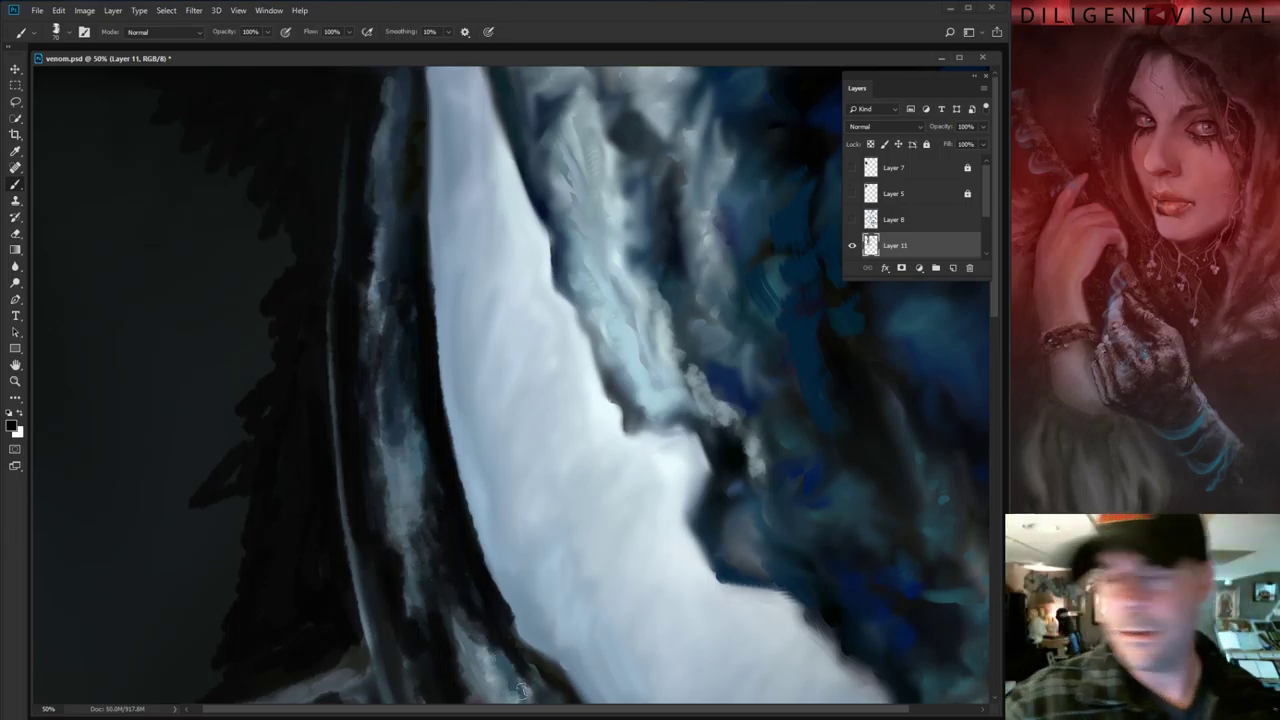
Paint rough black shadows along the eye's jagged inner edge and around the pale highlights on the forehead
key("alt")
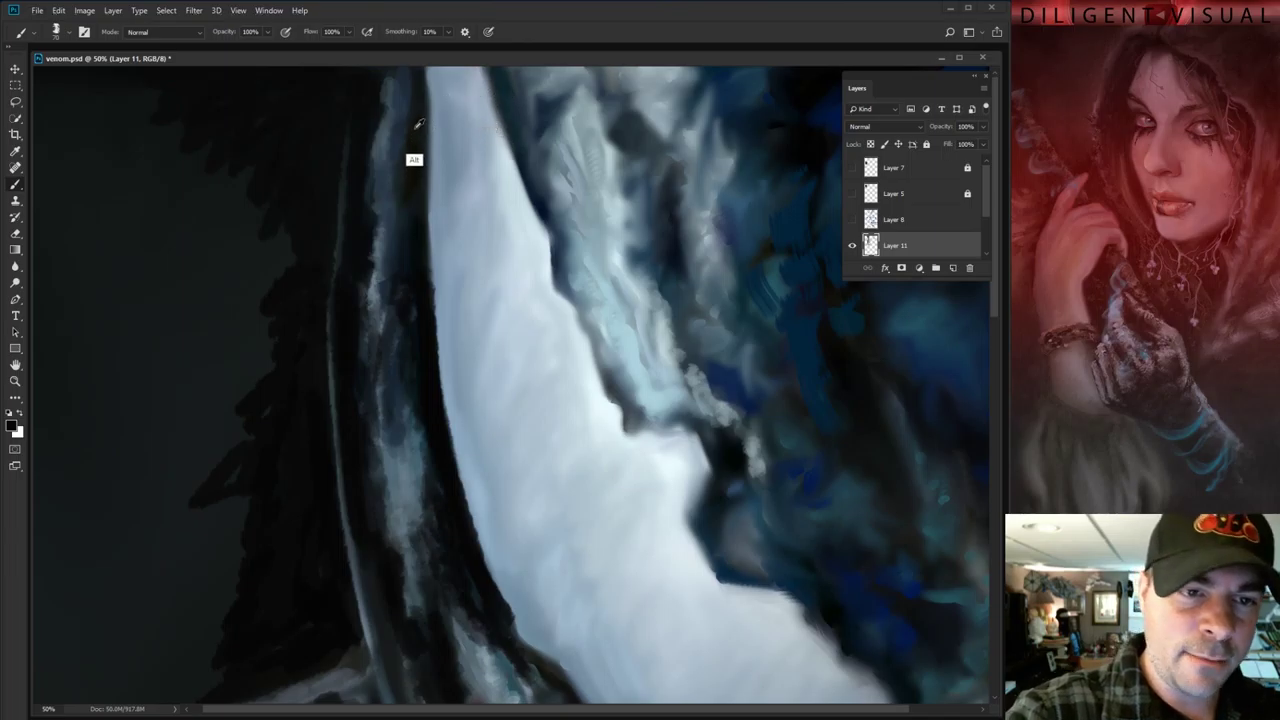
mouse_move(508, 106)
left_mouse_down()
mouse_move(565, 287)
mouse_move(568, 228)
mouse_move(580, 300)
mouse_move(631, 408)
mouse_move(626, 393)
mouse_move(646, 417)
mouse_move(644, 374)
mouse_move(713, 424)
mouse_move(723, 464)
mouse_move(745, 403)
mouse_move(775, 402)
mouse_move(752, 422)
mouse_move(780, 480)
mouse_move(700, 512)
mouse_move(717, 547)
mouse_move(718, 523)
mouse_move(758, 525)
left_mouse_up()
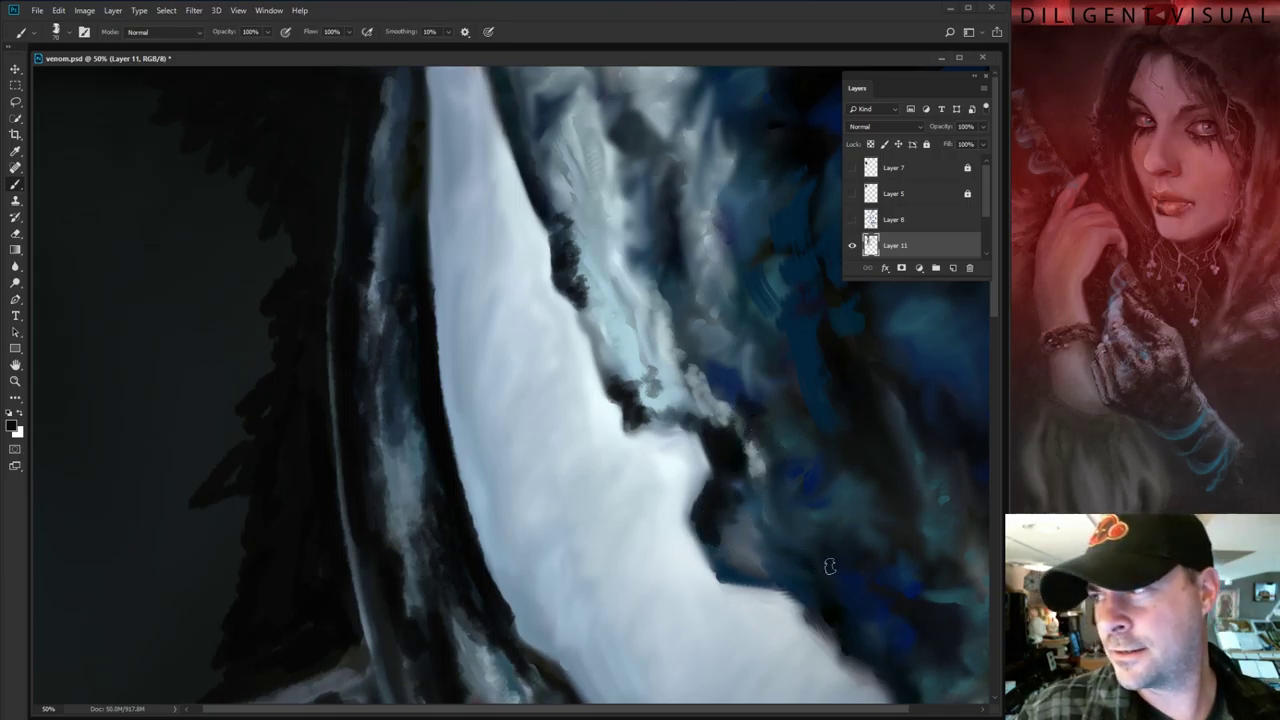
mouse_move(771, 78)
left_mouse_down()
mouse_move(742, 87)
mouse_move(772, 107)
mouse_move(734, 113)
mouse_move(777, 78)
mouse_move(738, 80)
mouse_move(734, 100)
mouse_move(706, 88)
mouse_move(710, 119)
mouse_move(718, 78)
mouse_move(686, 76)
mouse_move(685, 103)
mouse_move(682, 76)
mouse_move(656, 151)
mouse_move(691, 113)
mouse_move(707, 118)
mouse_move(739, 165)
mouse_move(718, 220)
mouse_move(778, 180)
left_mouse_up()
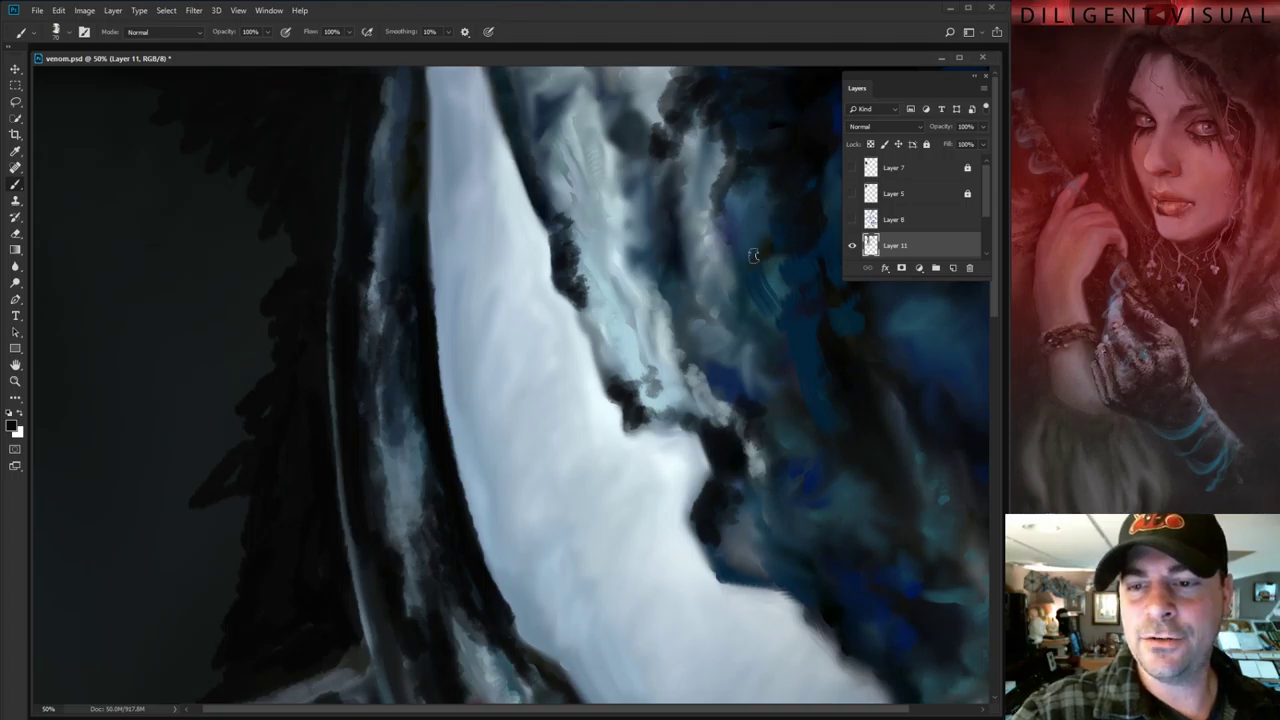
mouse_move(754, 256)
left_mouse_down()
mouse_move(793, 273)
mouse_move(776, 333)
left_mouse_up()
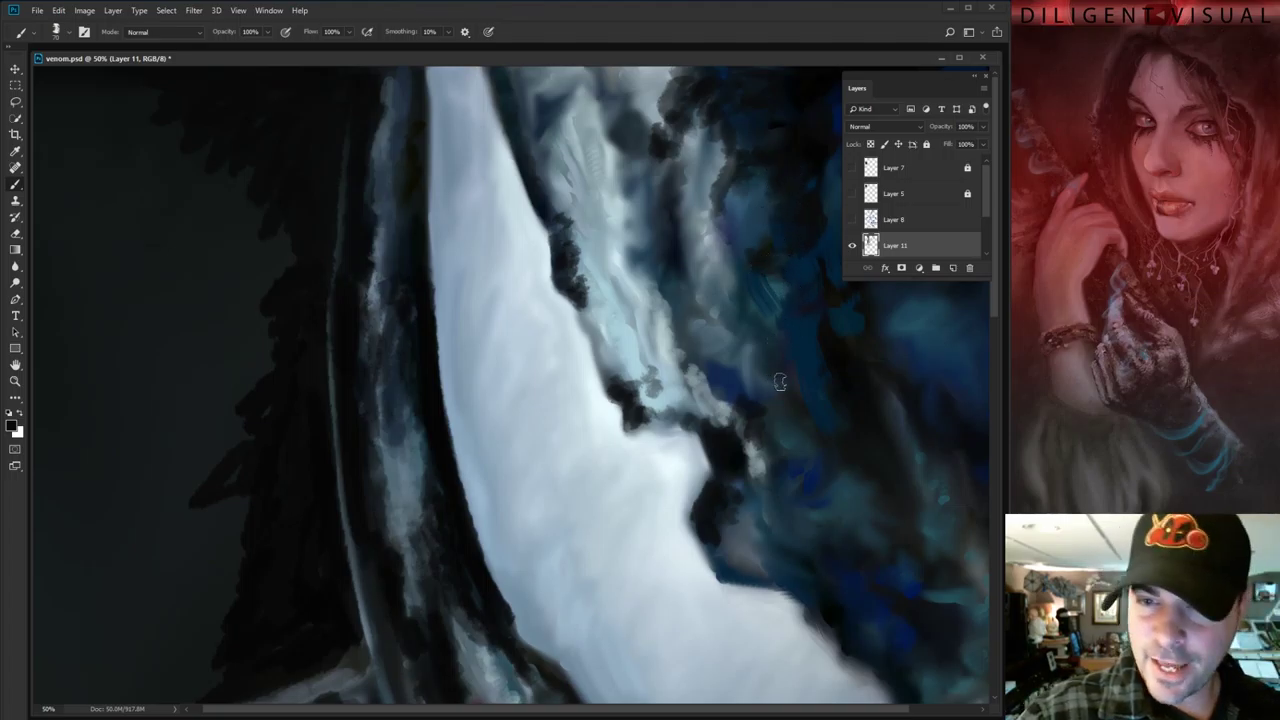
Add sampled teal textured strokes over the forehead area beside the pale highlights
left_click(754, 249, "alt")
mouse_move(740, 200)
left_mouse_down()
mouse_move(737, 157)
mouse_move(706, 198)
mouse_move(724, 152)
mouse_move(743, 194)
left_mouse_up()
mouse_move(708, 240)
left_mouse_down()
mouse_move(735, 287)
mouse_move(727, 317)
mouse_move(745, 388)
mouse_move(800, 290)
left_mouse_up()
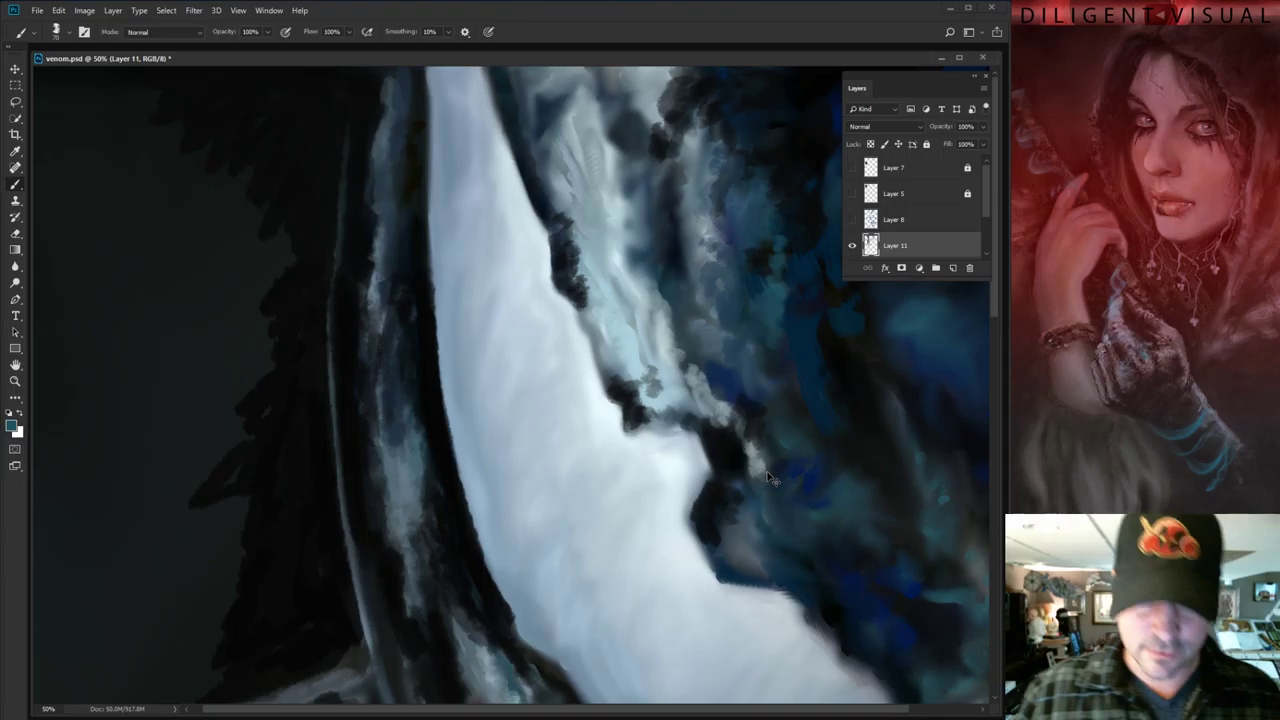
Compare the painting with and without the texture strokes on Layer 11, leaving the layer visible
key("ctrl+minus")
key("ctrl+minus")
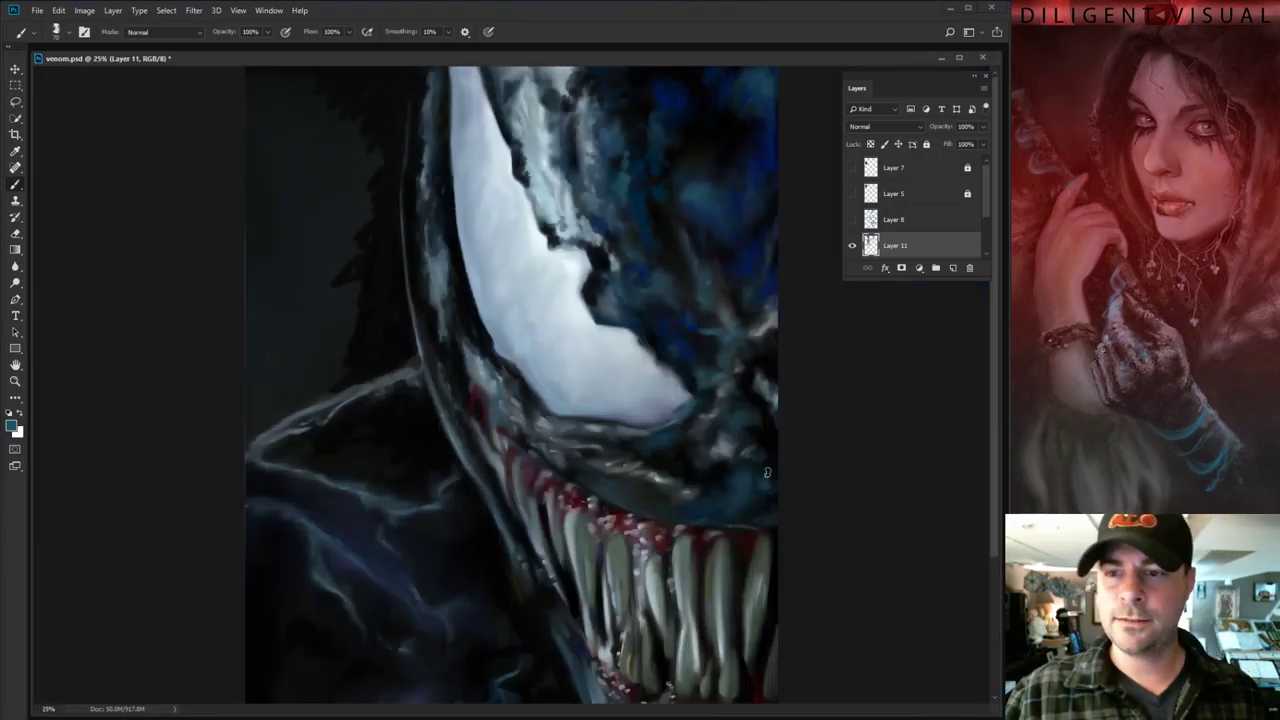
left_click(853, 246)
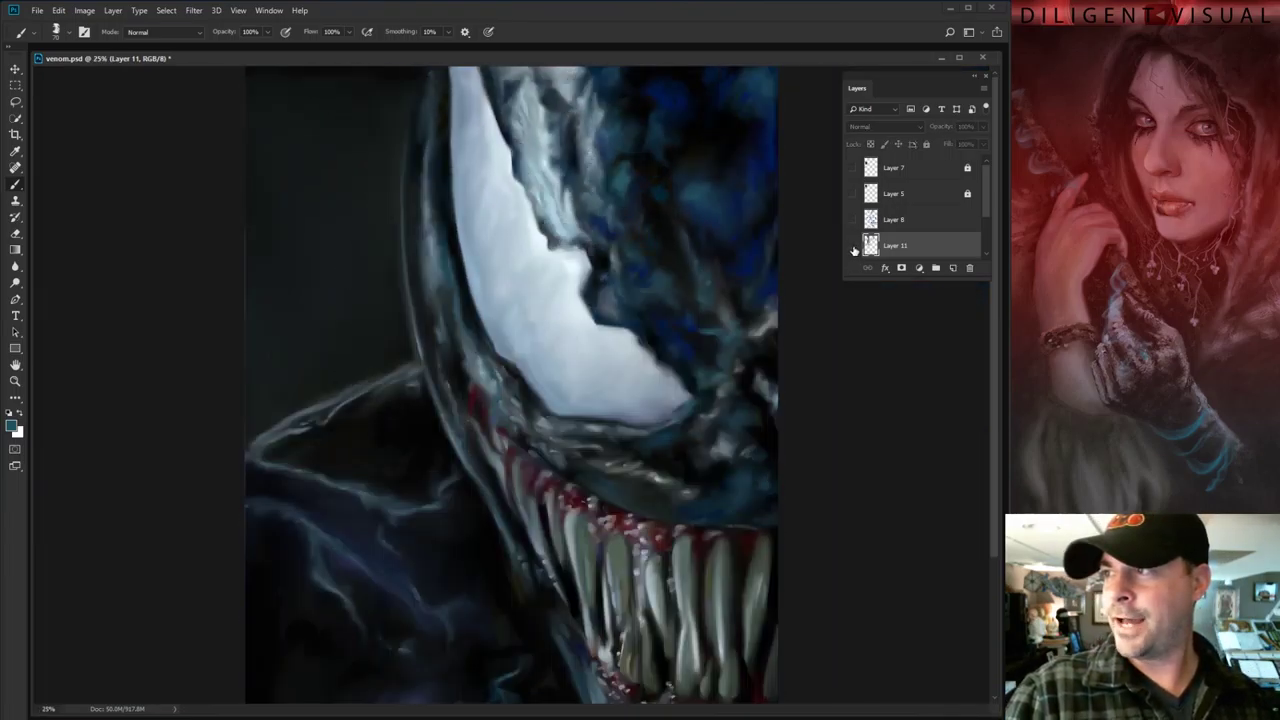
left_click(853, 246)
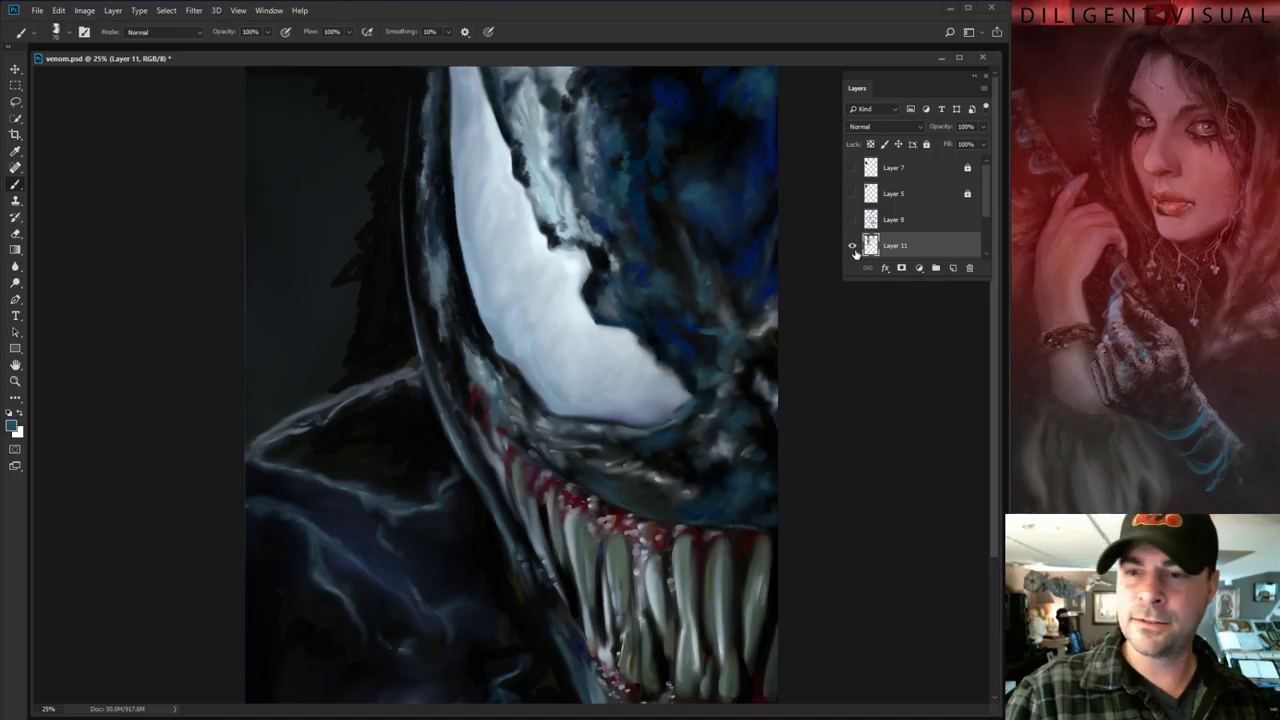
Toggle Layer 11's visibility repeatedly to examine how its rough highlights and shadows change the head, then leave it shown
left_click(853, 246)
left_click(853, 246)
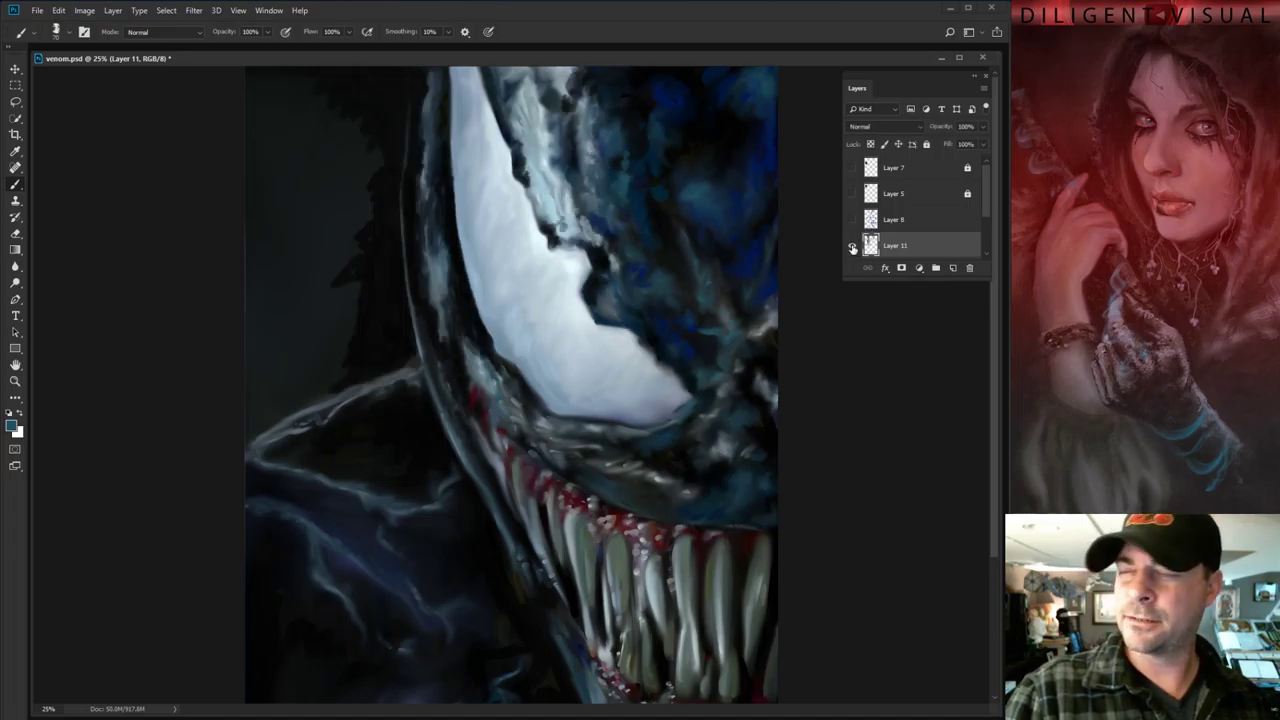
left_click(853, 246)
left_click(853, 246)
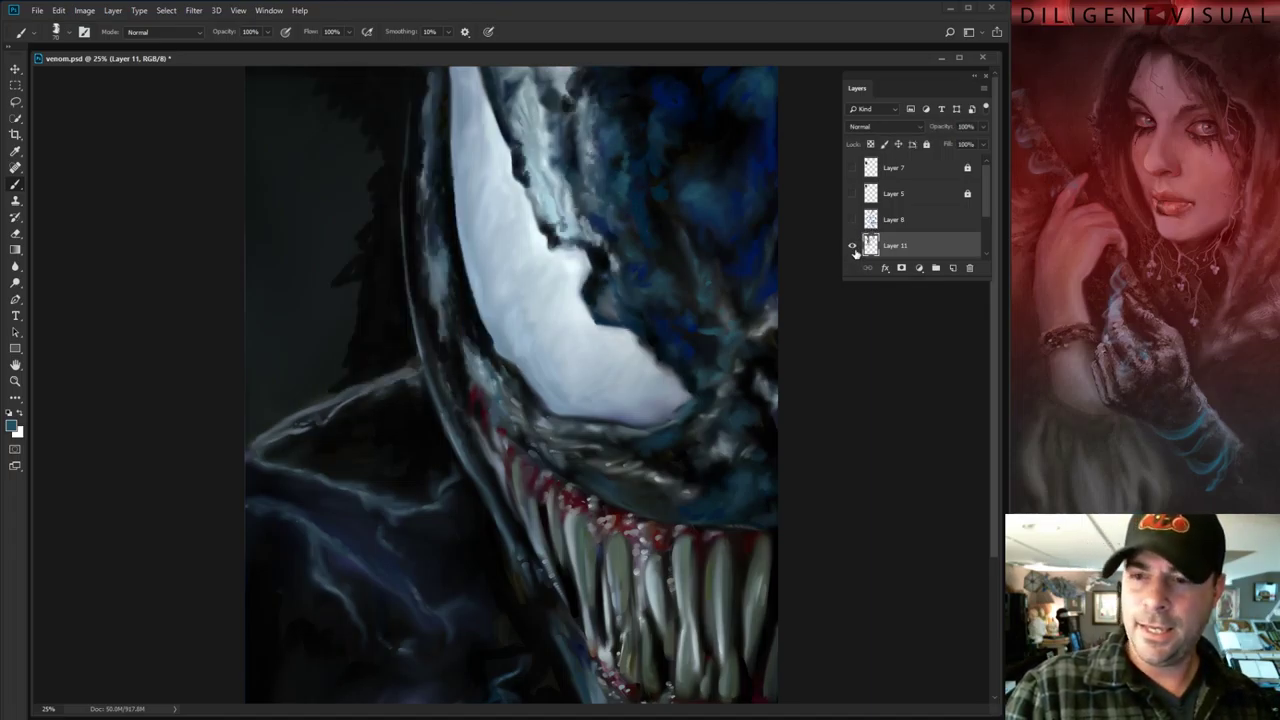
left_click(853, 246)
left_click(852, 246)
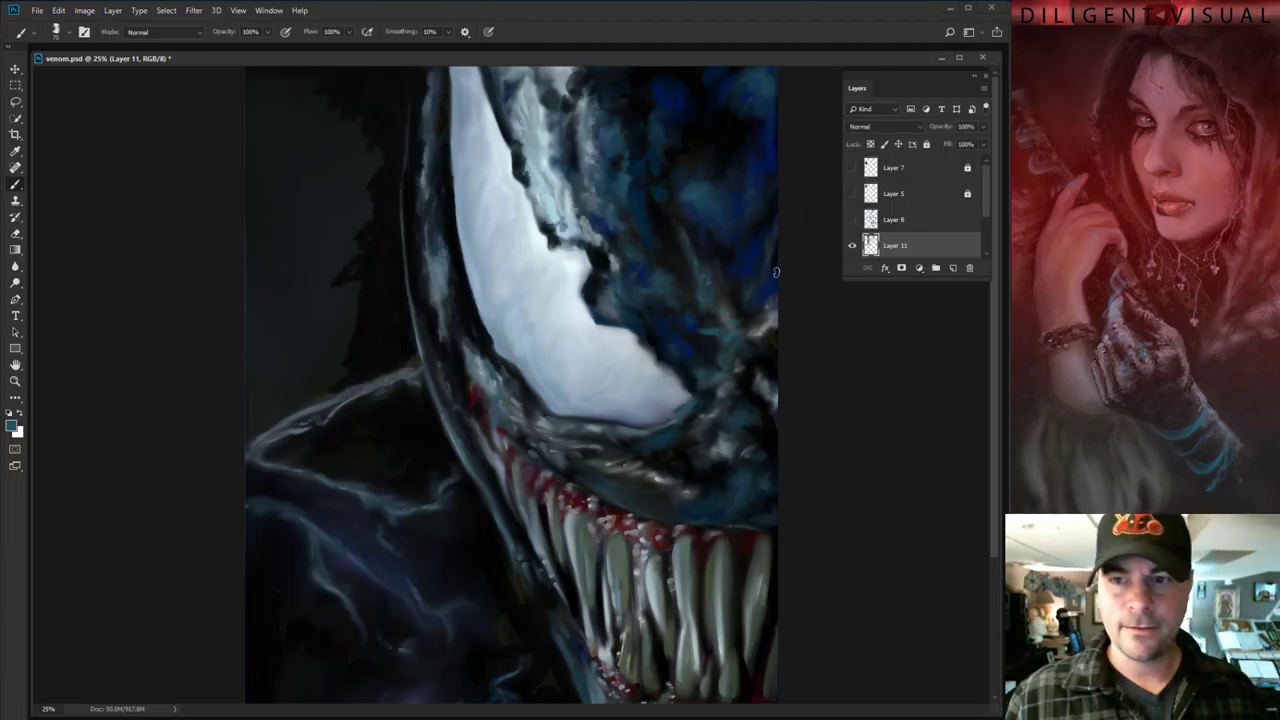
left_click(853, 246)
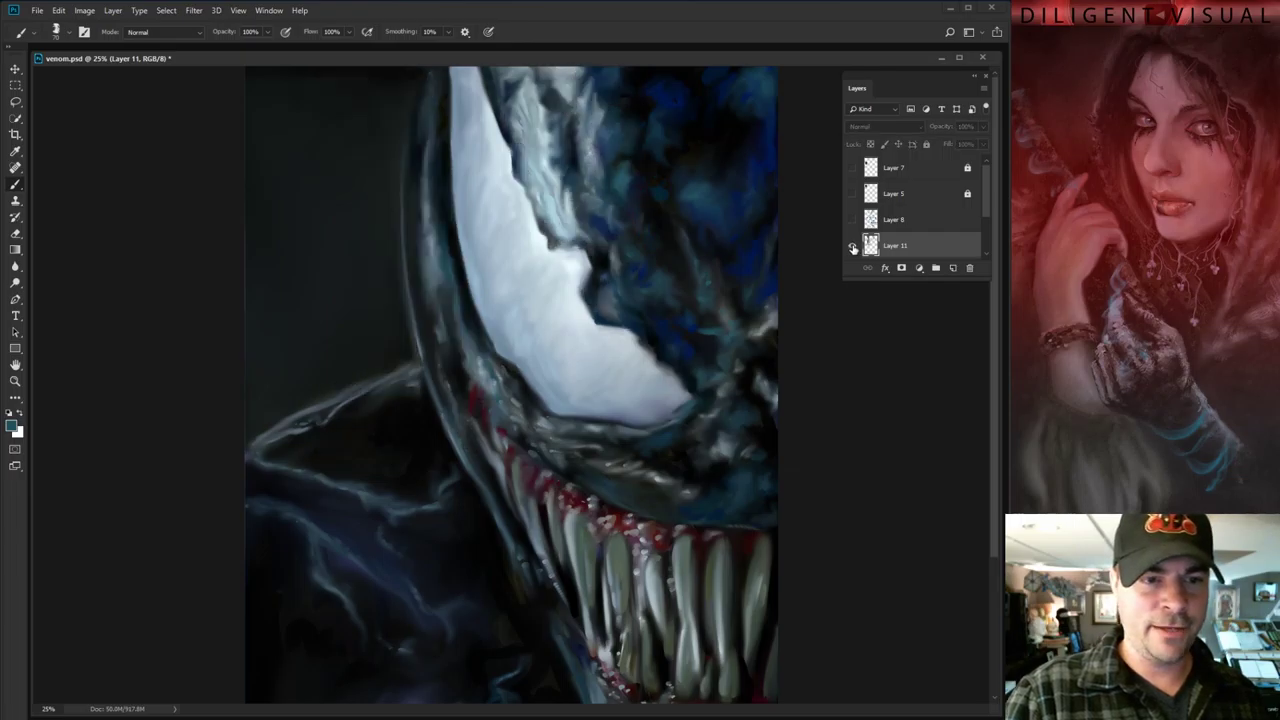
left_click(853, 246)
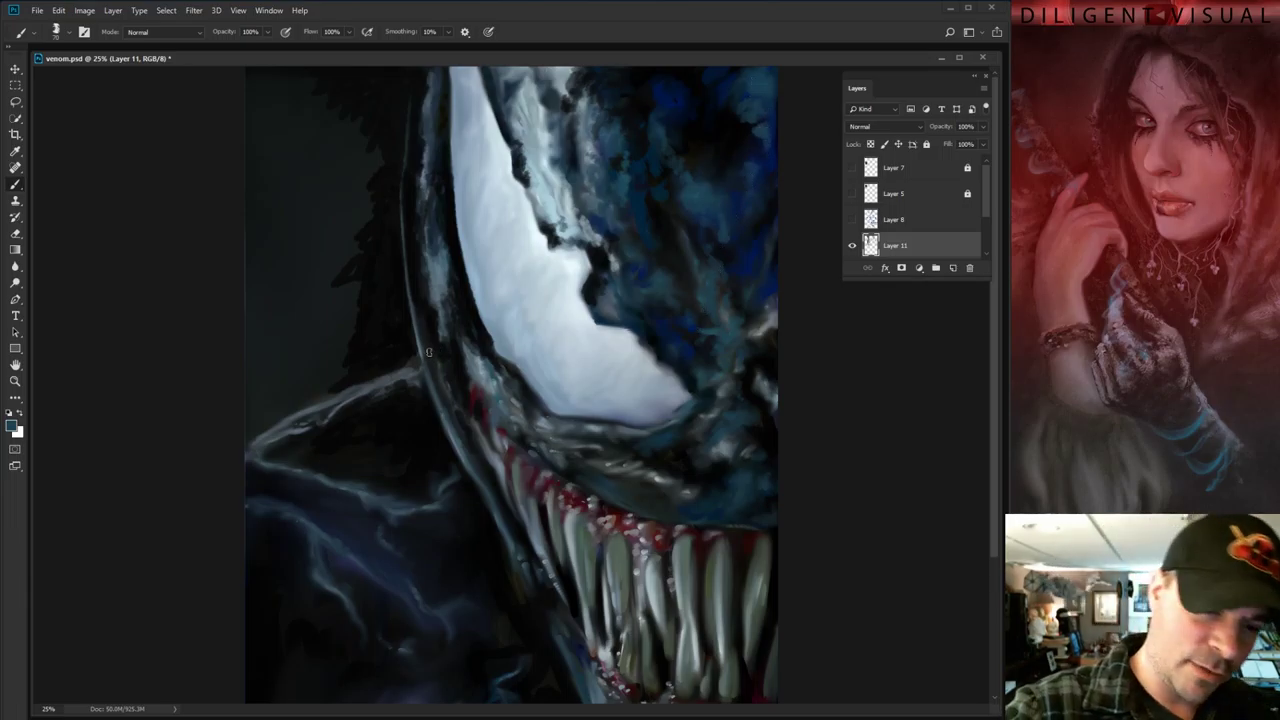
Brush dark blue-grey textured strokes along the head's outer edge, beside the eye and up to the canvas top
left_click_drag(426, 350, 441, 401)
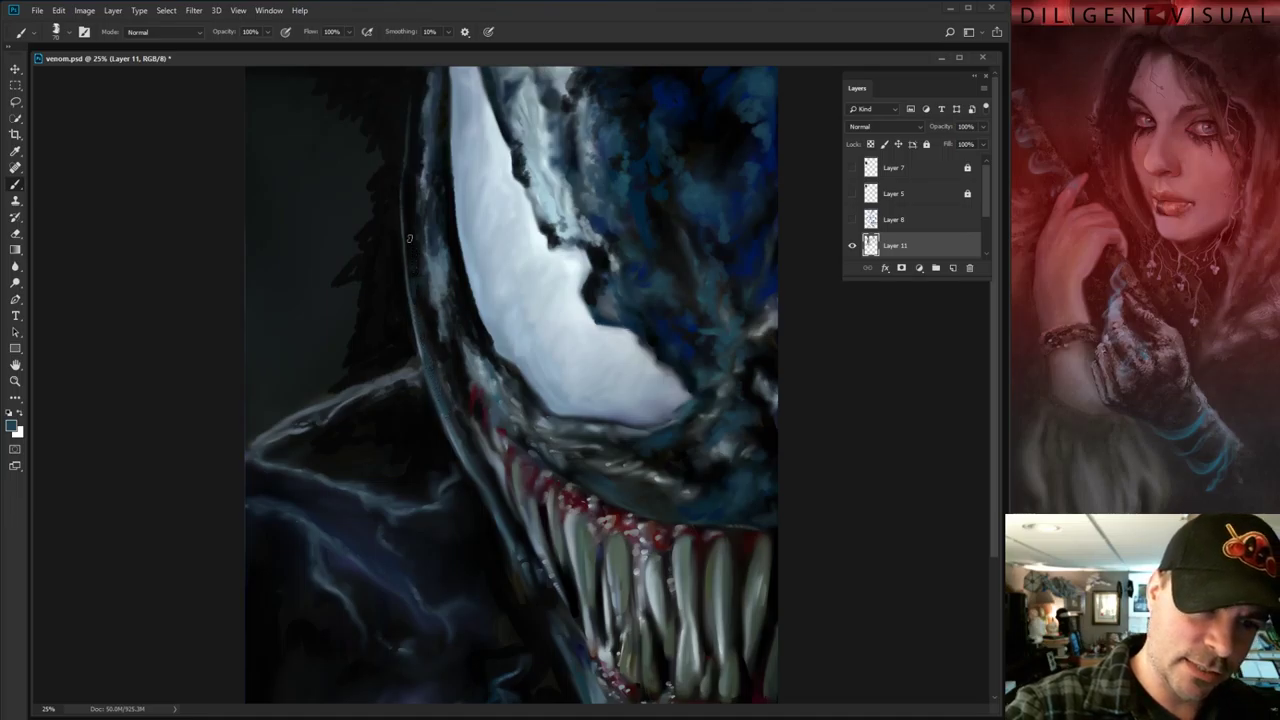
left_click_drag(419, 156, 423, 66)
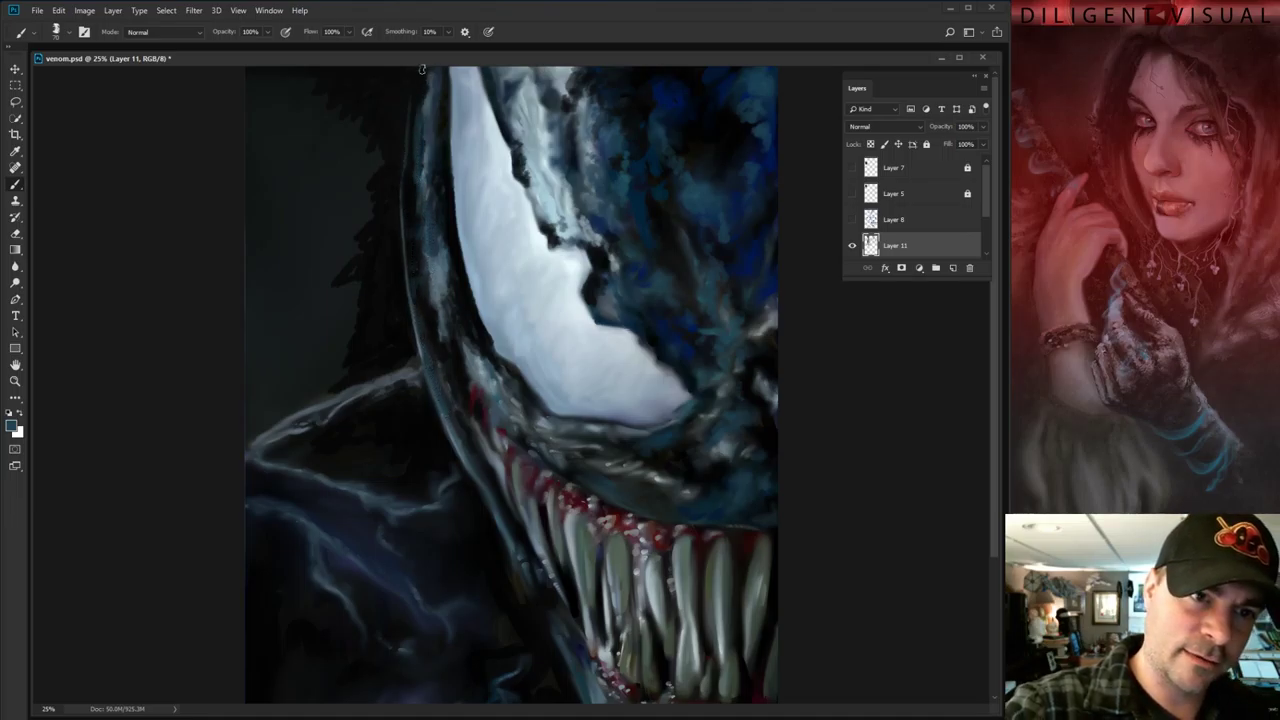